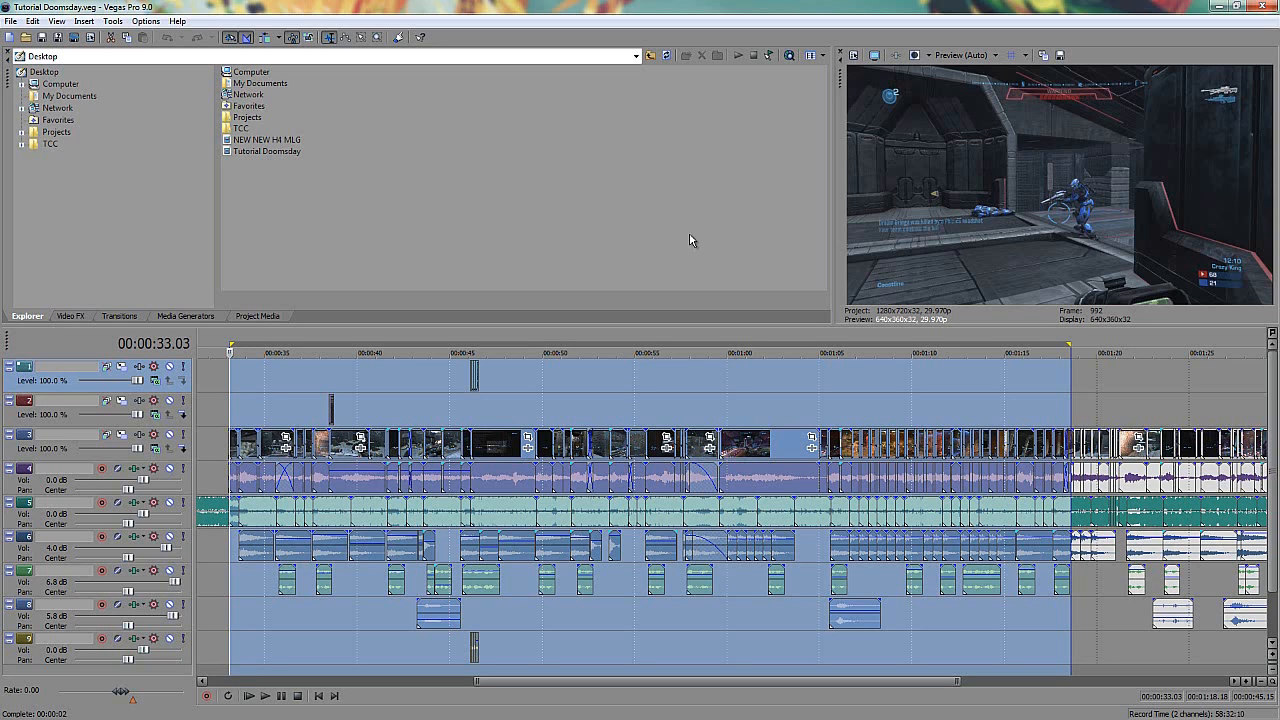
- Browse to the VEG AVIS folder as the save location for an uncompressed Video for Windows render of the loop region
key("Up")
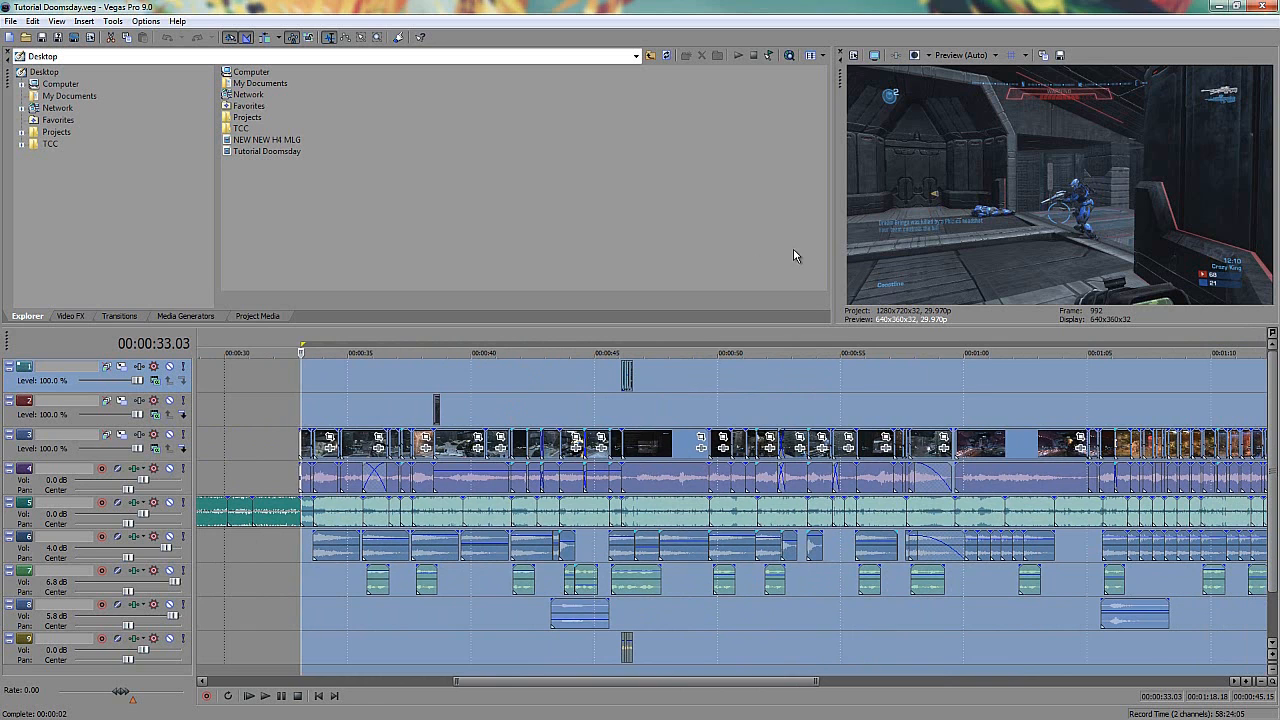
left_click(310, 412)
scroll(310, 412, "up", 2)
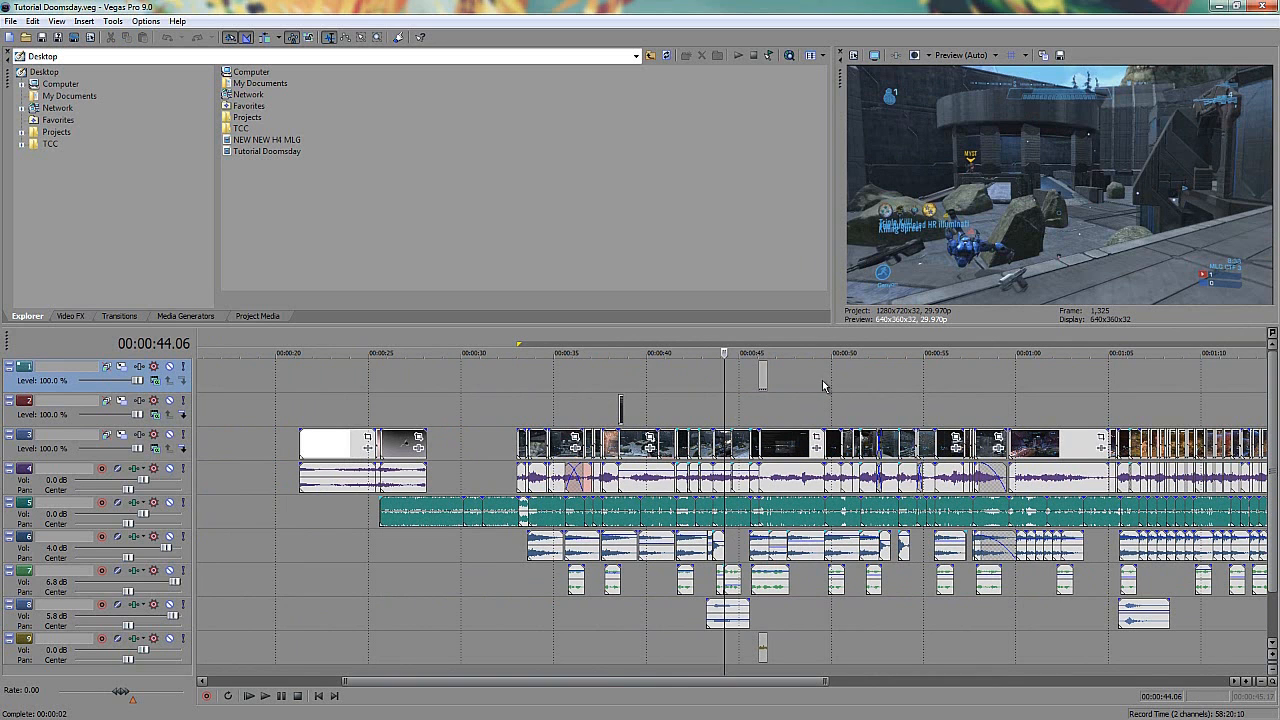
scroll(870, 392, "down", 1)
scroll(892, 403, "down", 1)
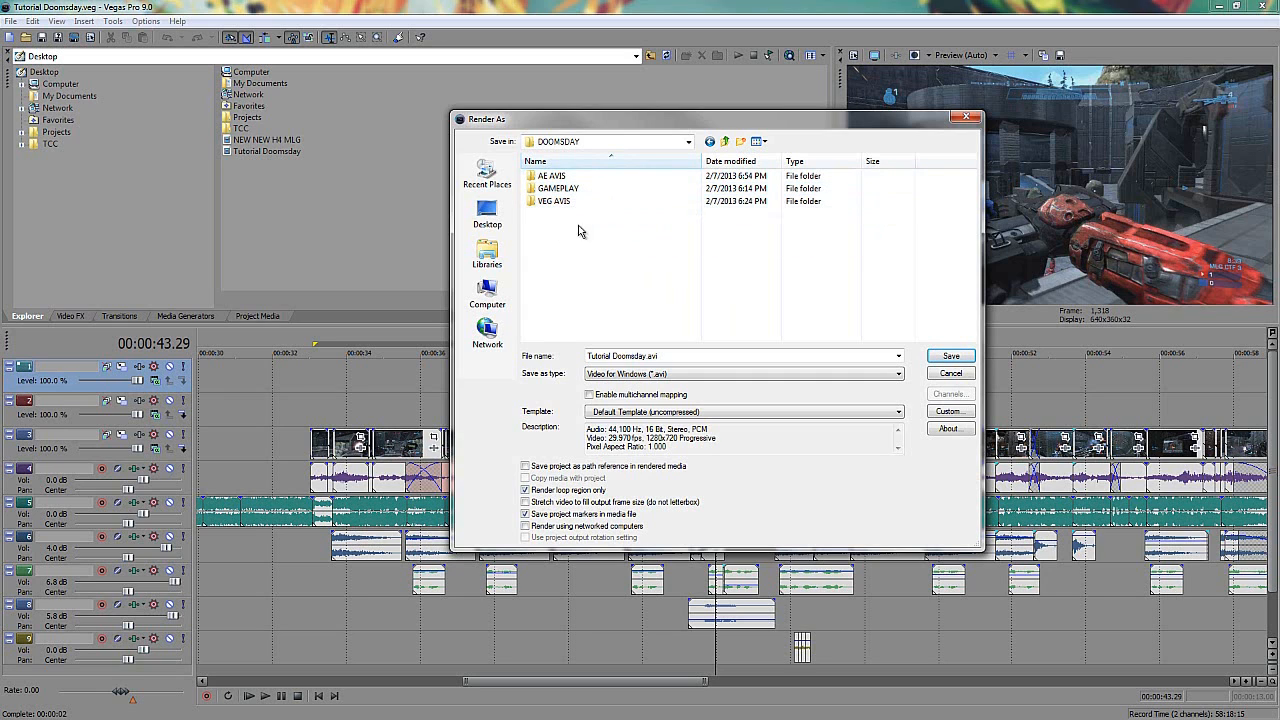
double_click(578, 201)
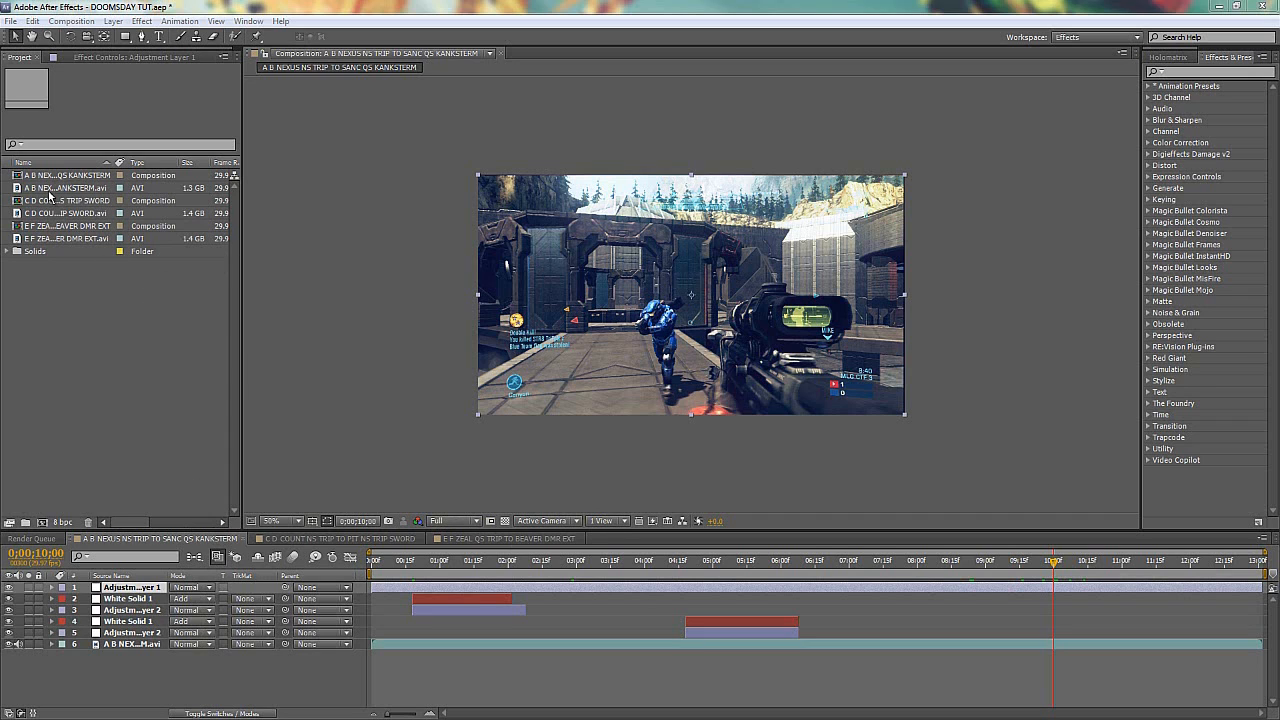
- In After Effects, try making a new composition from the A B NEXUS footage and scrub it to 0;00;03;04
left_click(72, 311)
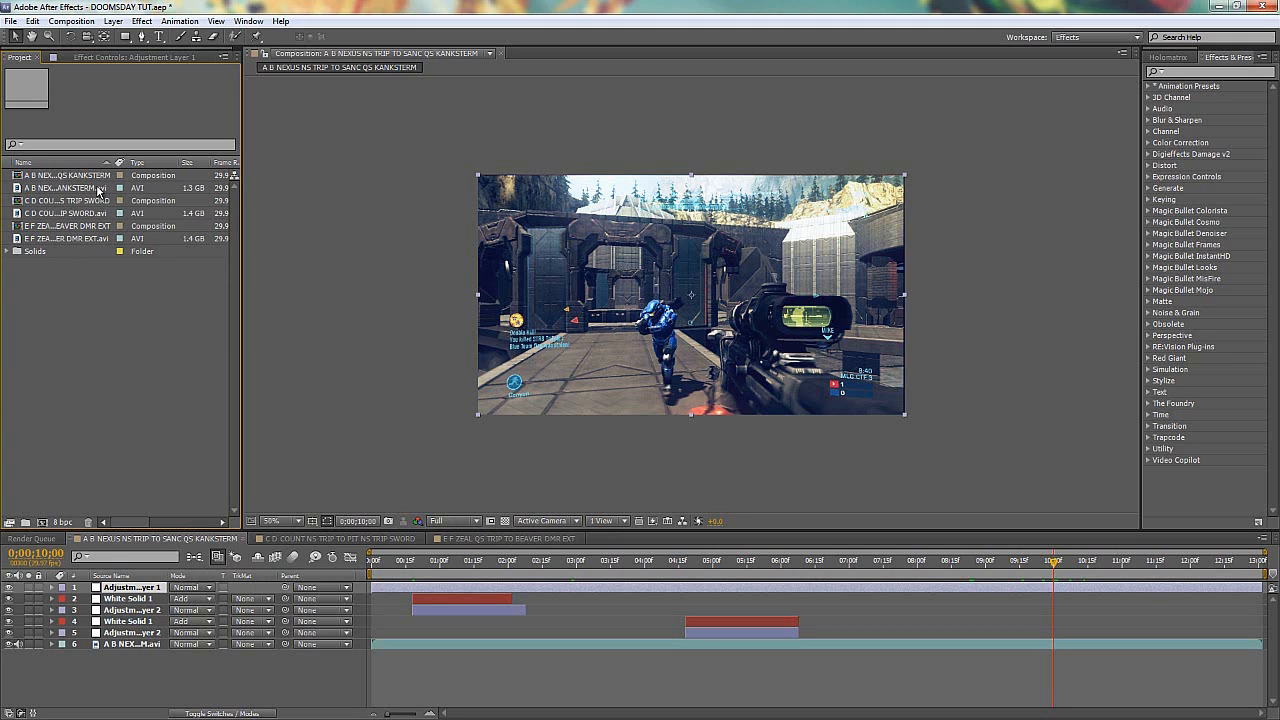
left_click(95, 188)
left_click(45, 522)
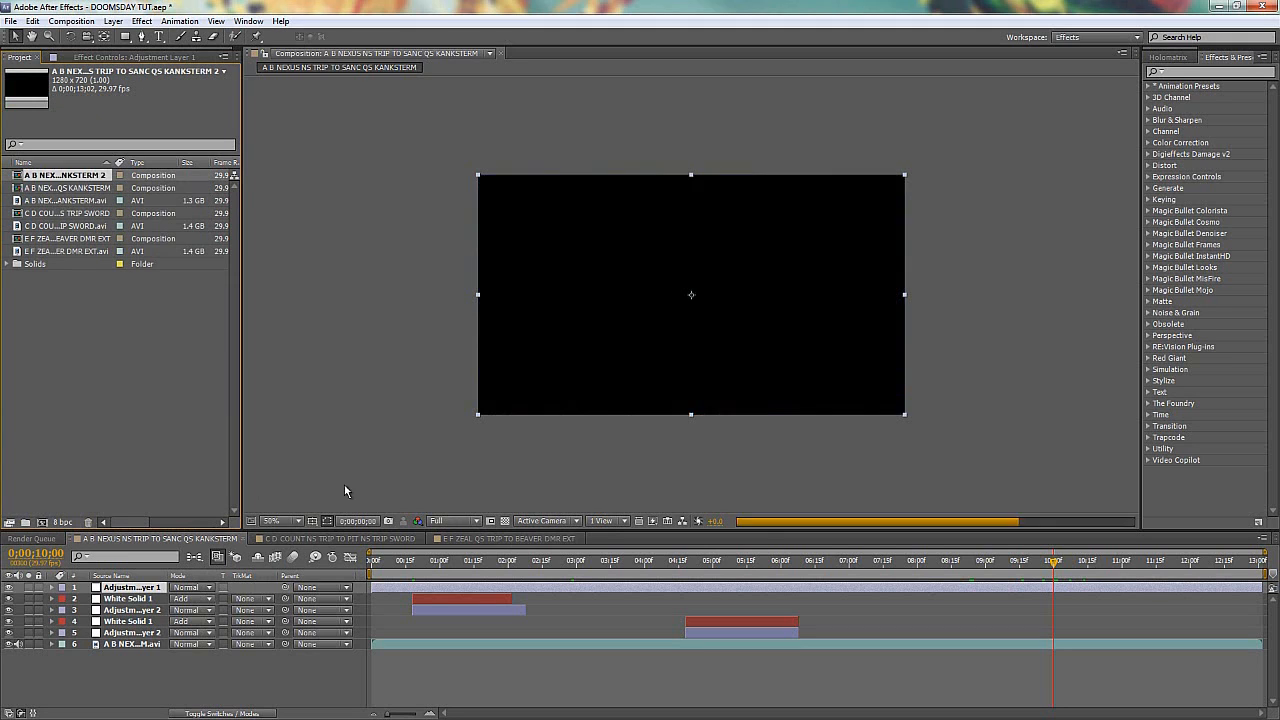
left_click(585, 566)
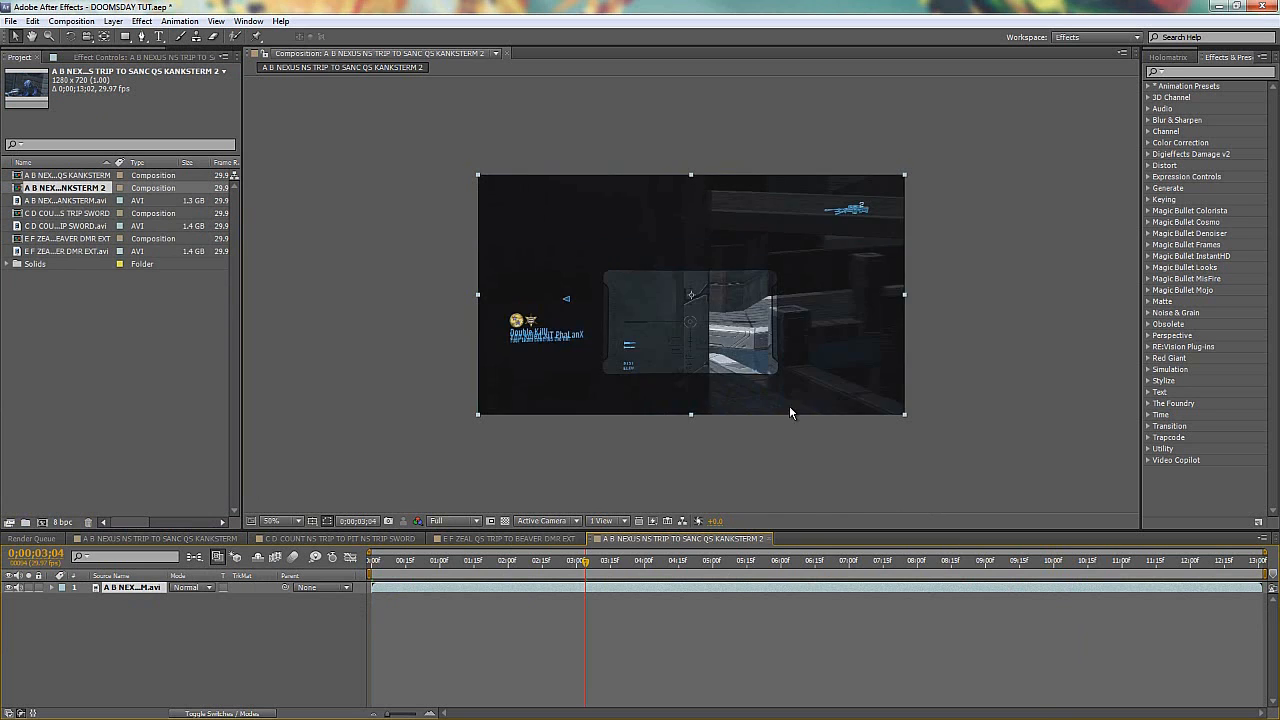
key("ctrl+z")
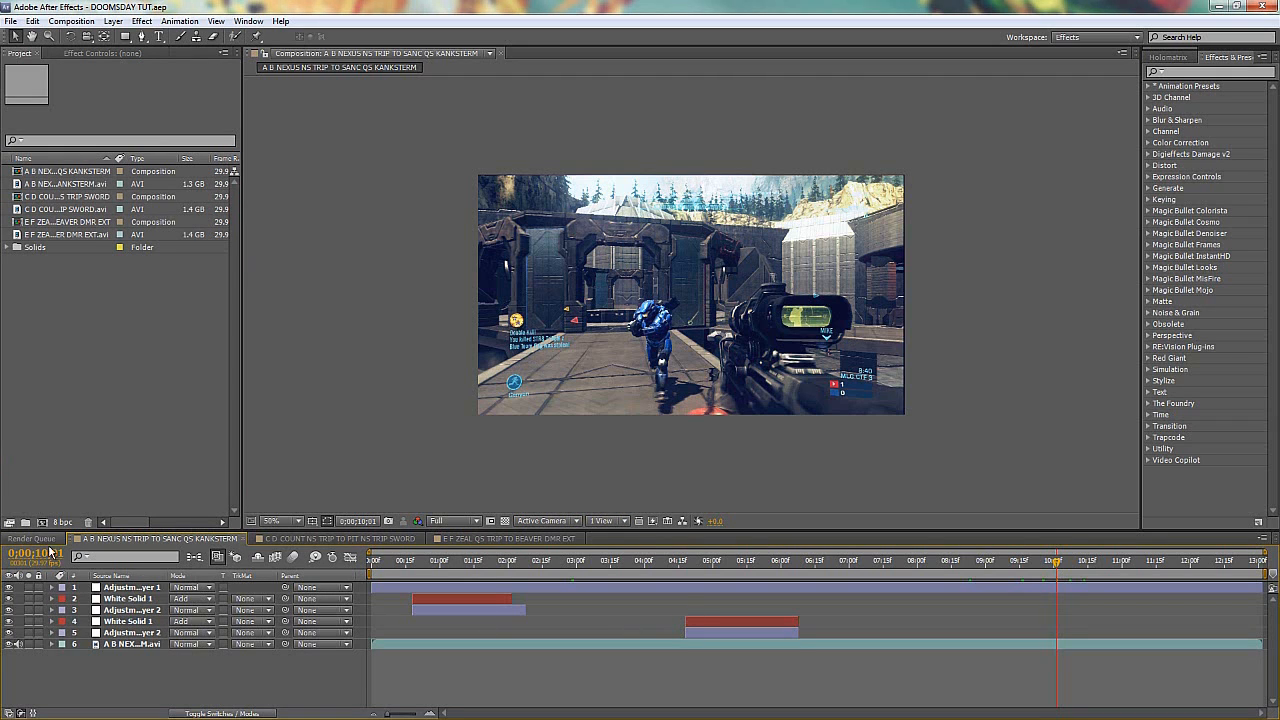
- Compare the layer setups of the A B NEXUS, C D COUNT and E F ZEAL compositions
left_click(141, 588)
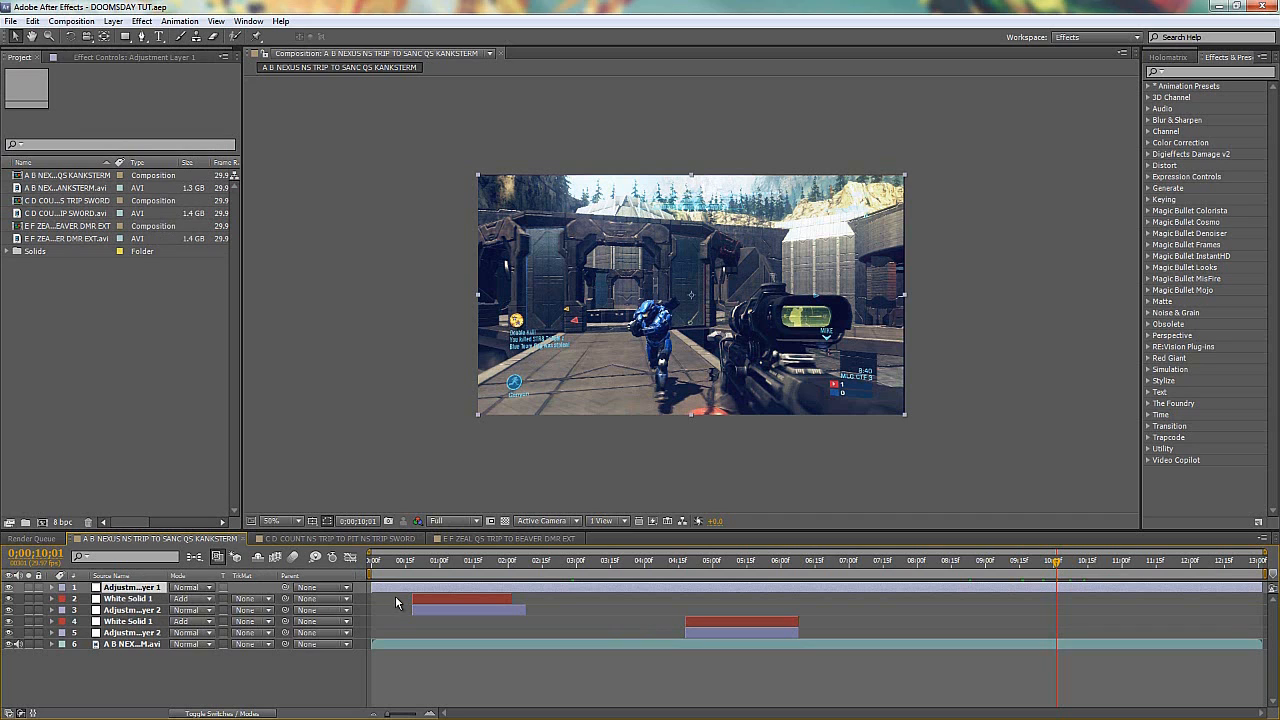
left_click(344, 539)
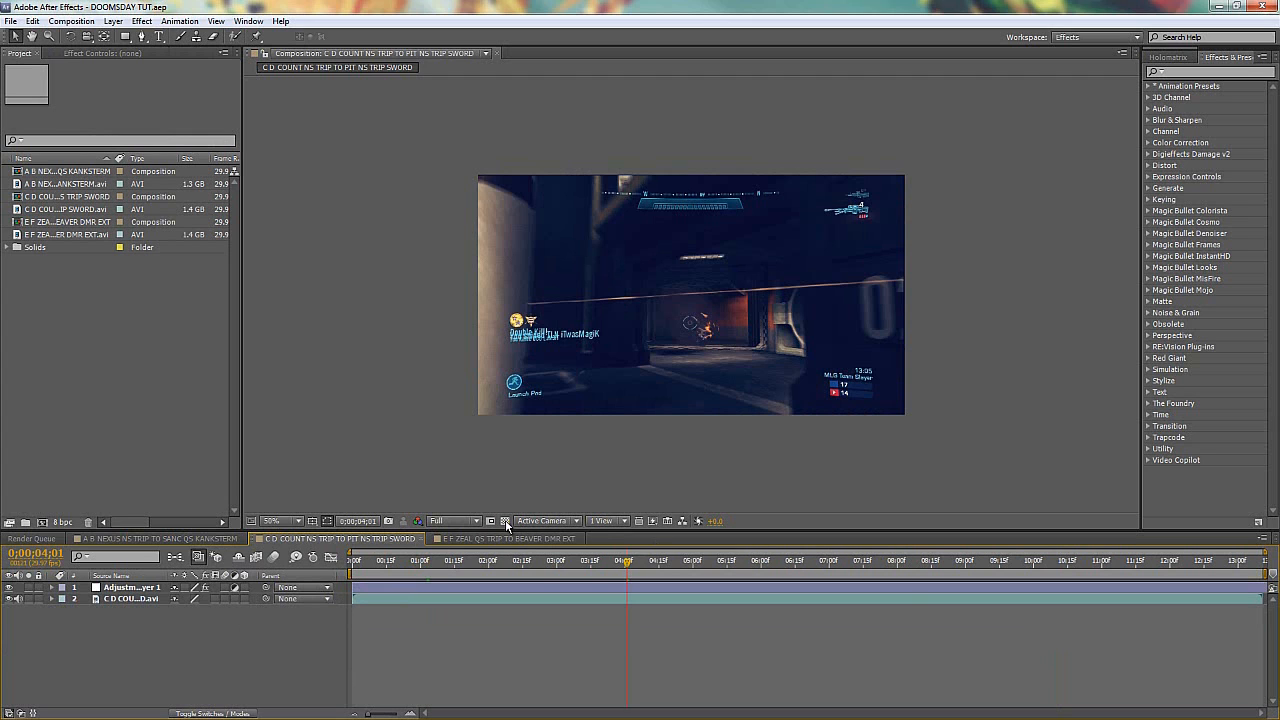
left_click(521, 539)
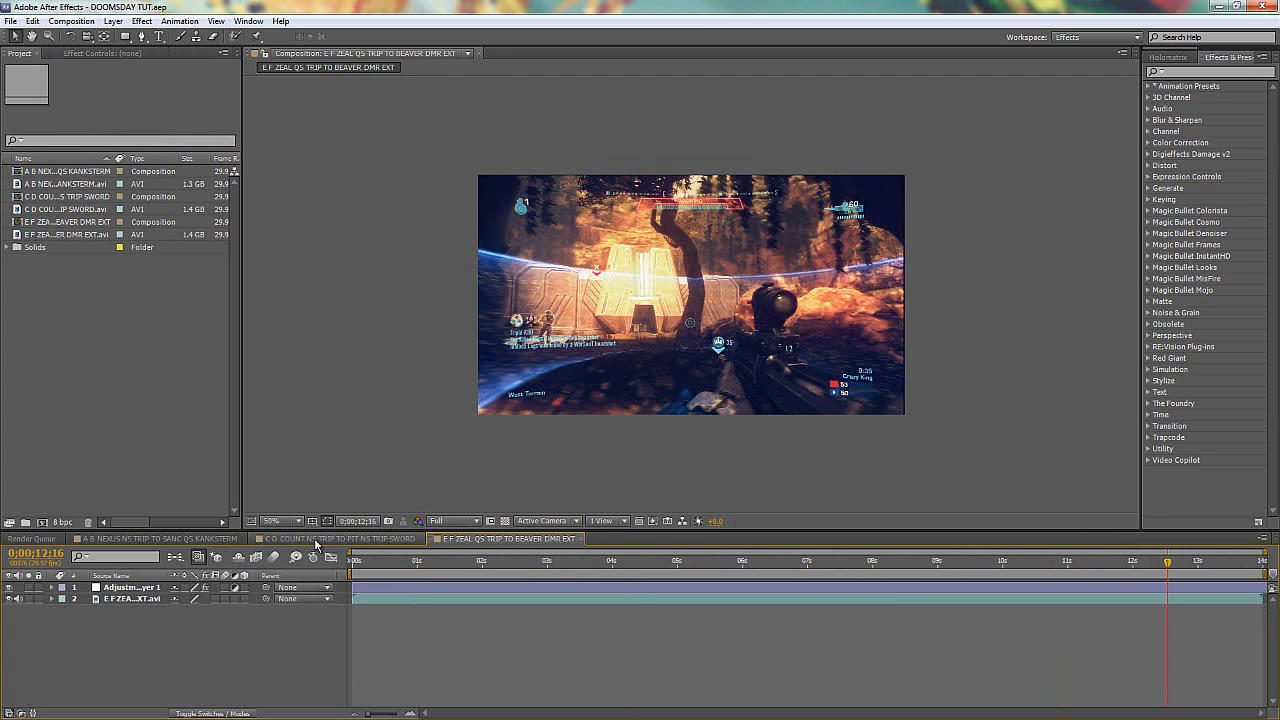
left_click(316, 540)
left_click(200, 539)
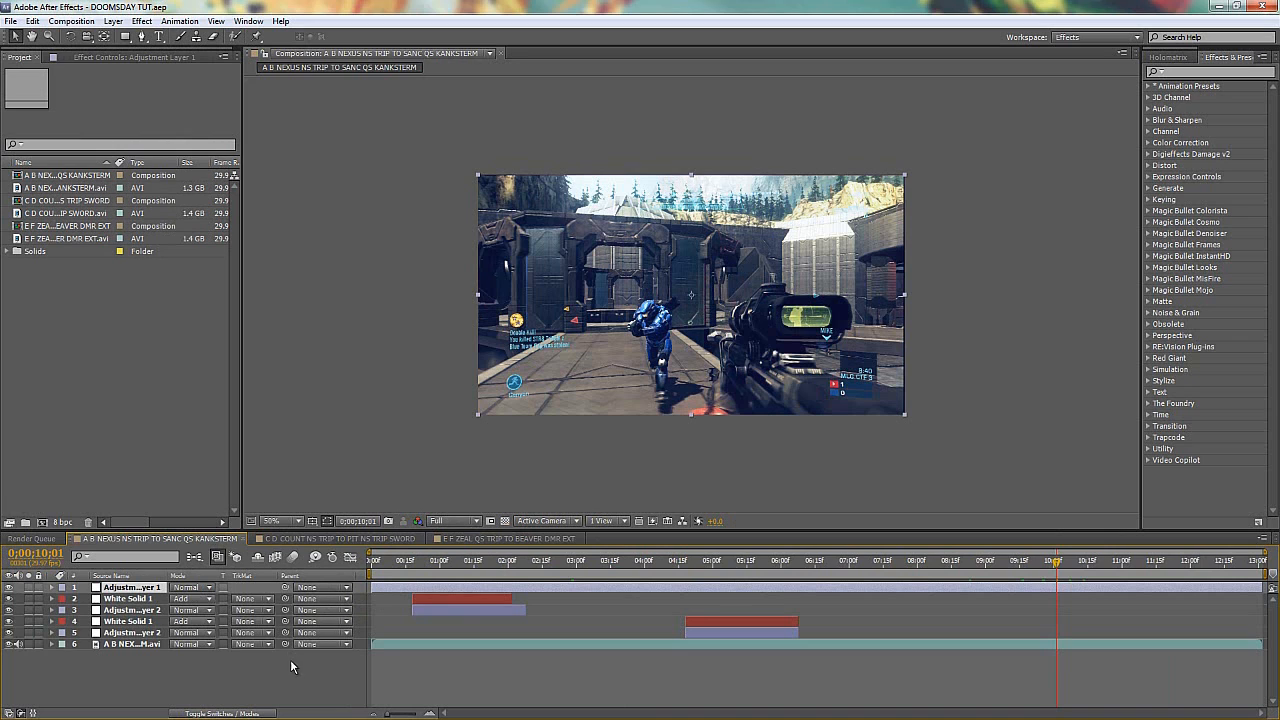
left_click(350, 539)
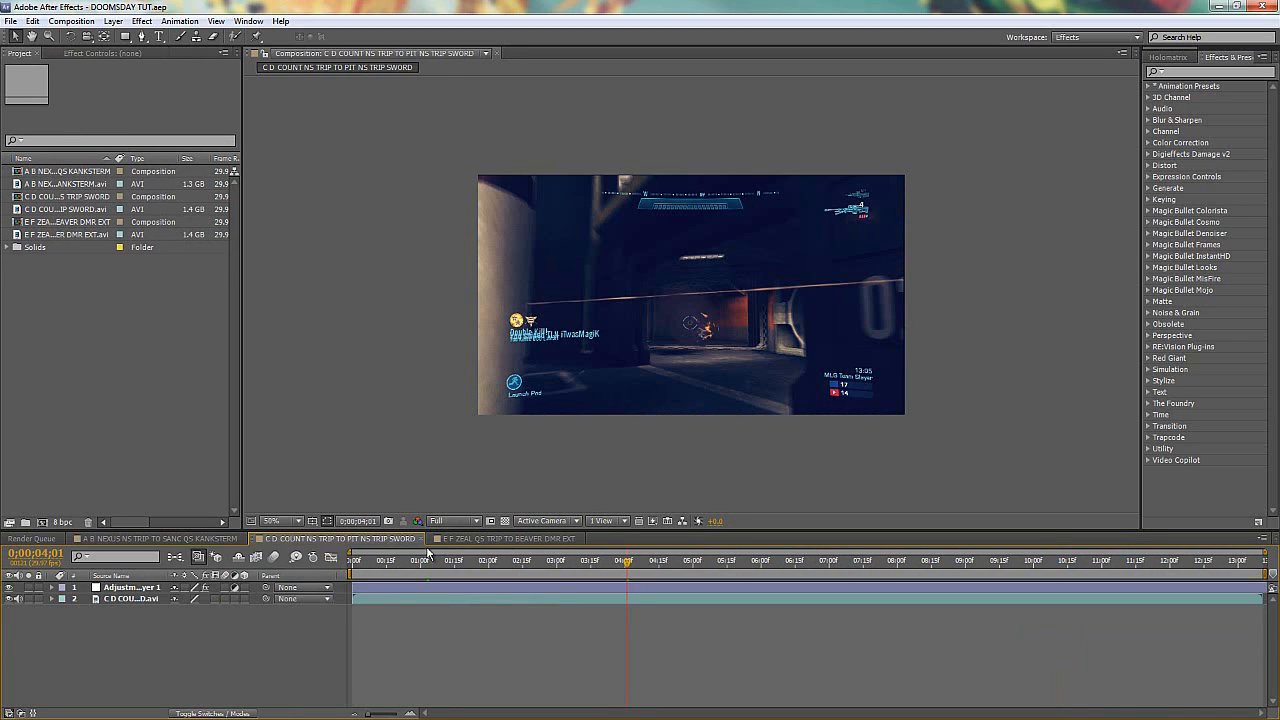
left_click(160, 539)
left_click(345, 539)
- Set the Levels gamma to 1.29 on Adjustment Layer 1 of the C D COUNT composition
left_click(599, 587)
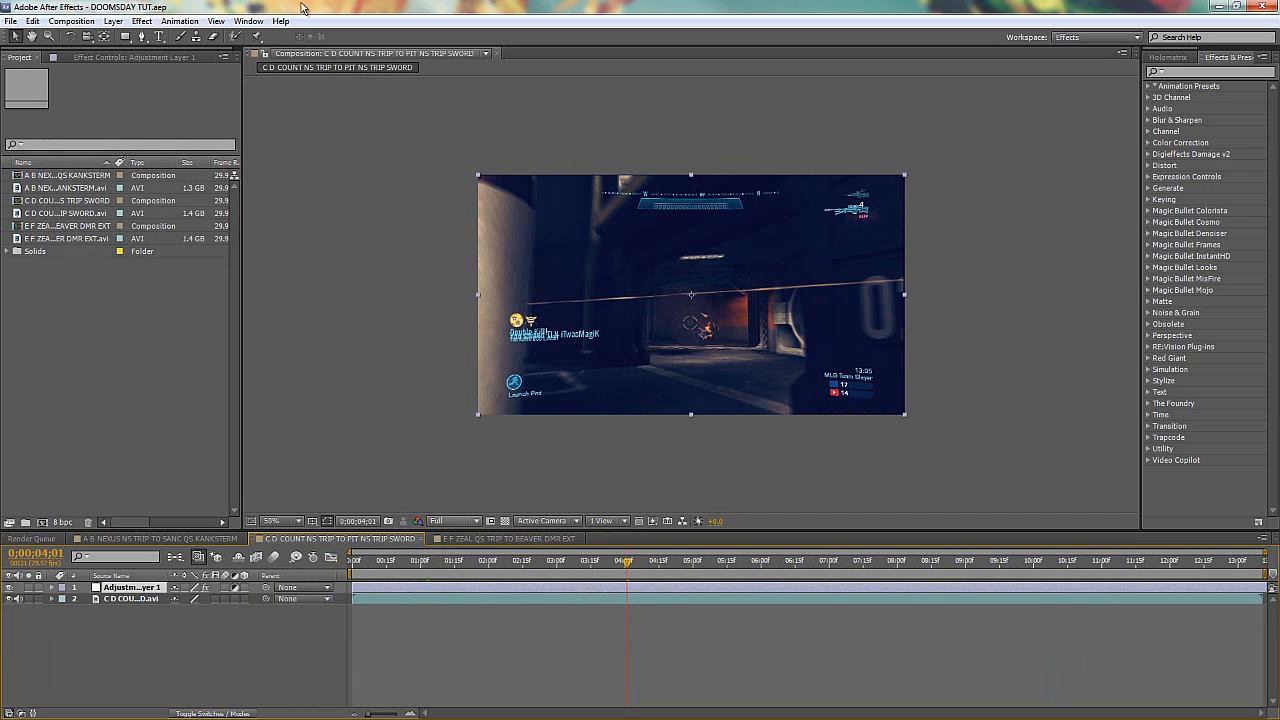
left_click(158, 60)
scroll(68, 320, "down", 5)
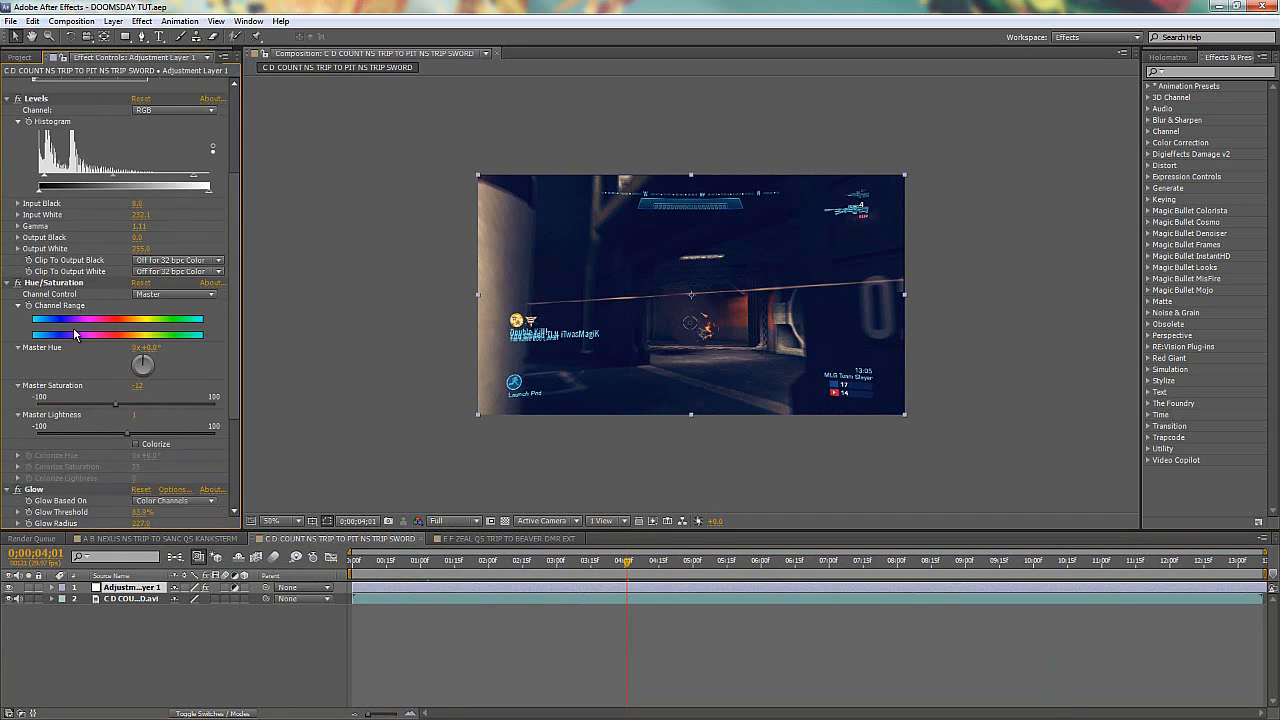
scroll(100, 325, "up", 4)
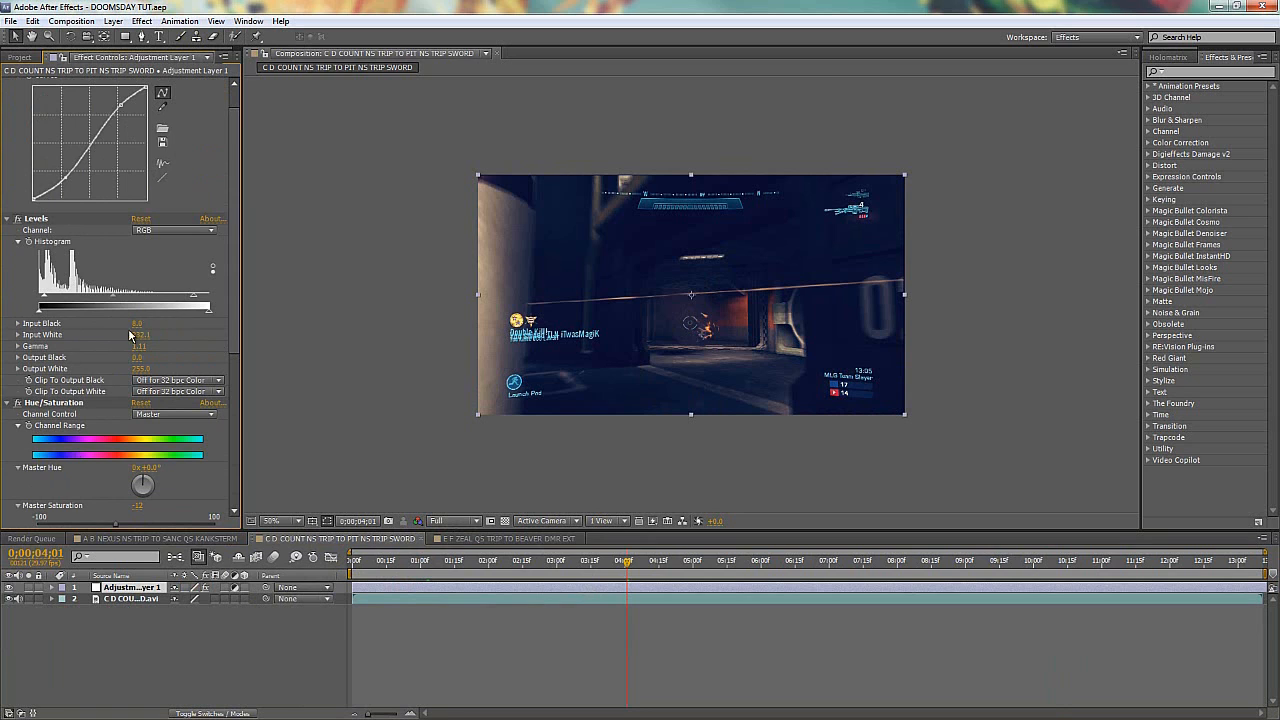
left_click_drag(137, 345, 145, 347)
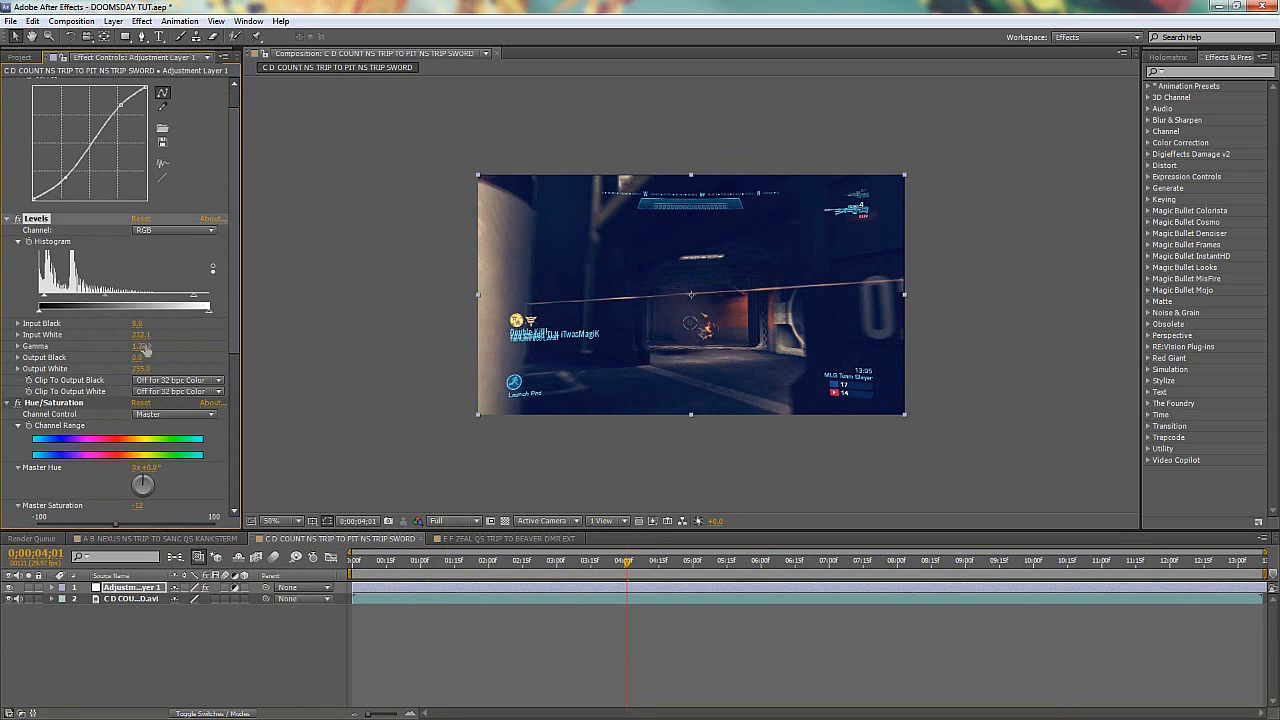
scroll(150, 158, "up", 1)
key("comma")
key("comma")
key("comma")
key("comma")
key("comma")
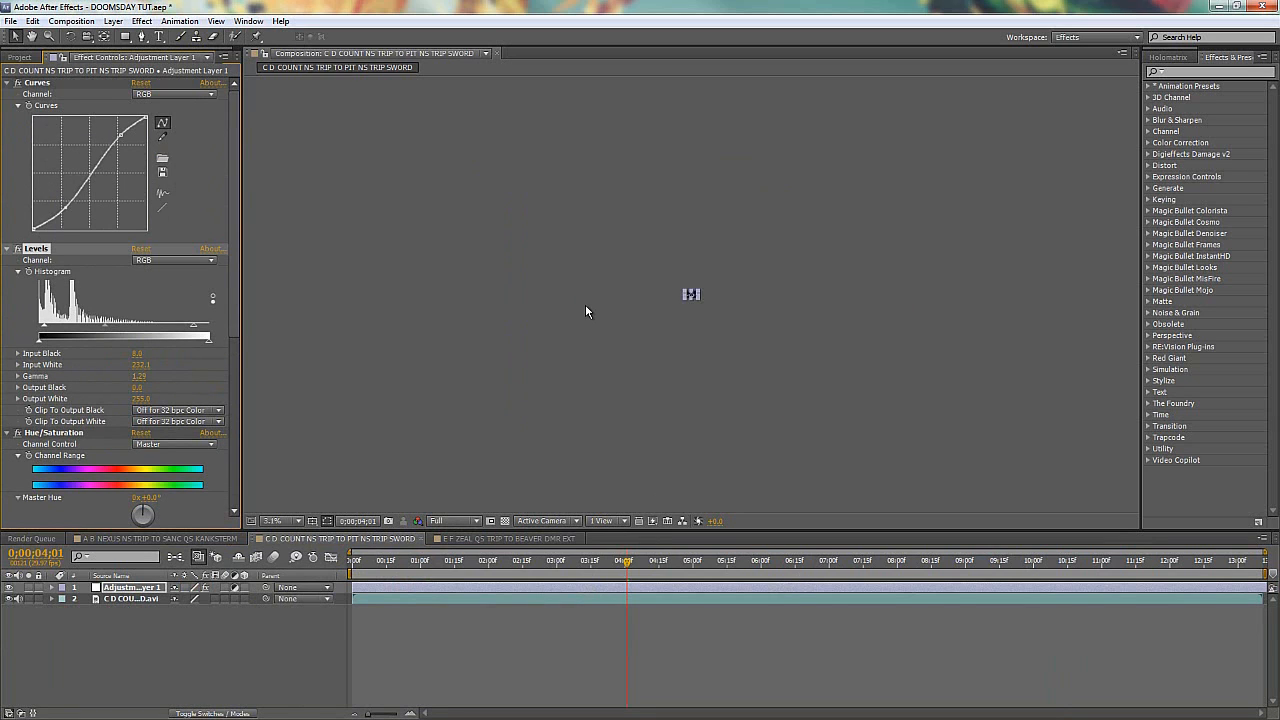
key("period")
key("period")
key("period")
key("period")
key("period")
- Add the A B NEXUS composition to the render queue and check its output destination in the AE AVIS folder
left_click(190, 538)
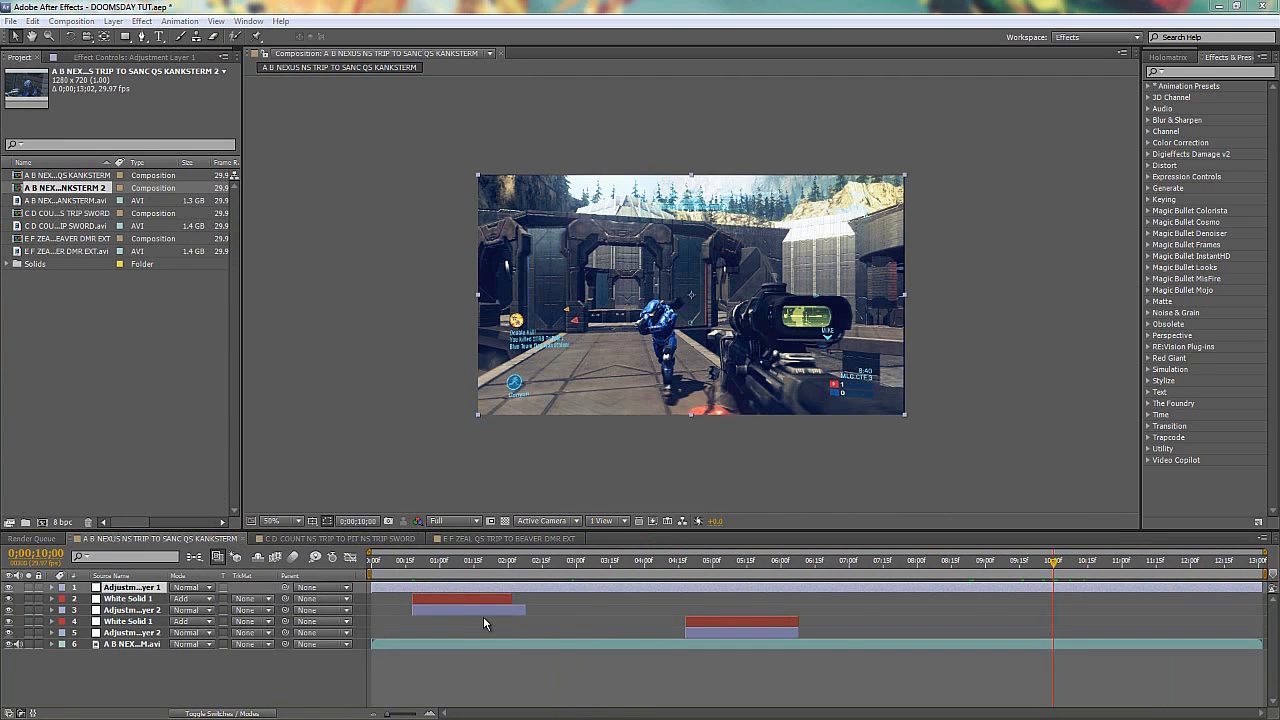
left_click(71, 21)
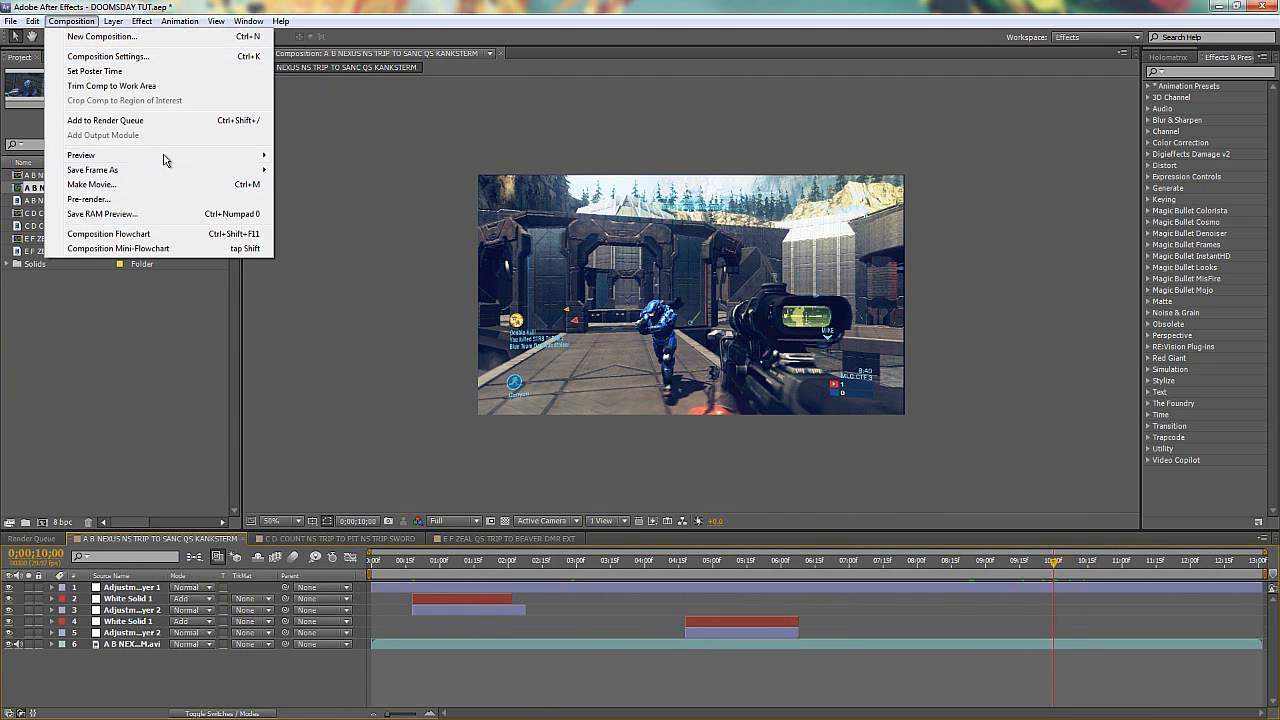
mouse_move(228, 172)
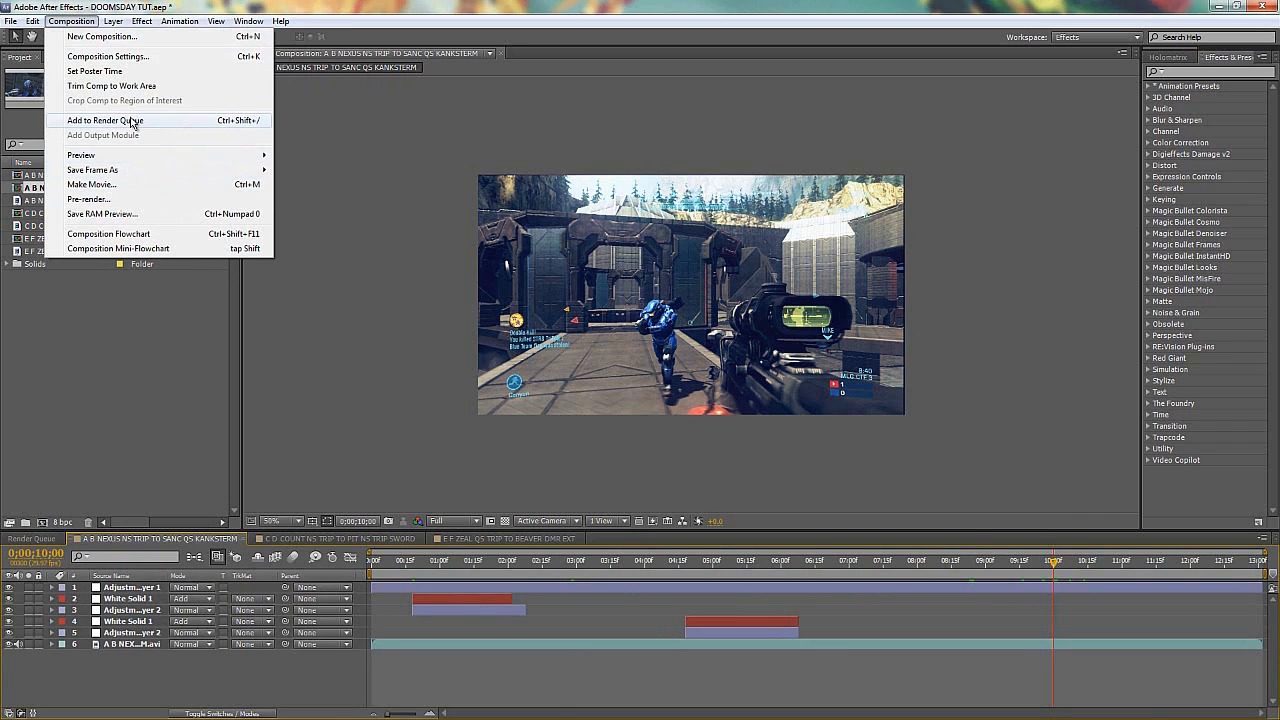
left_click(126, 120)
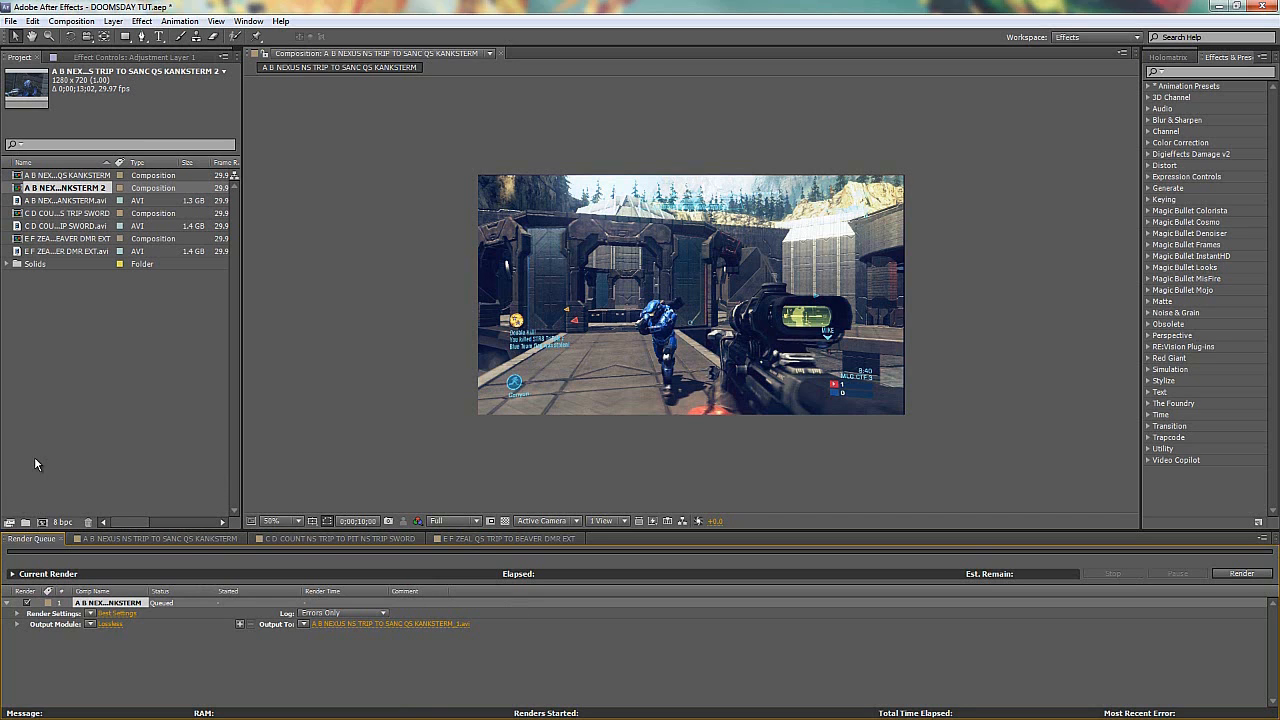
left_click(399, 623)
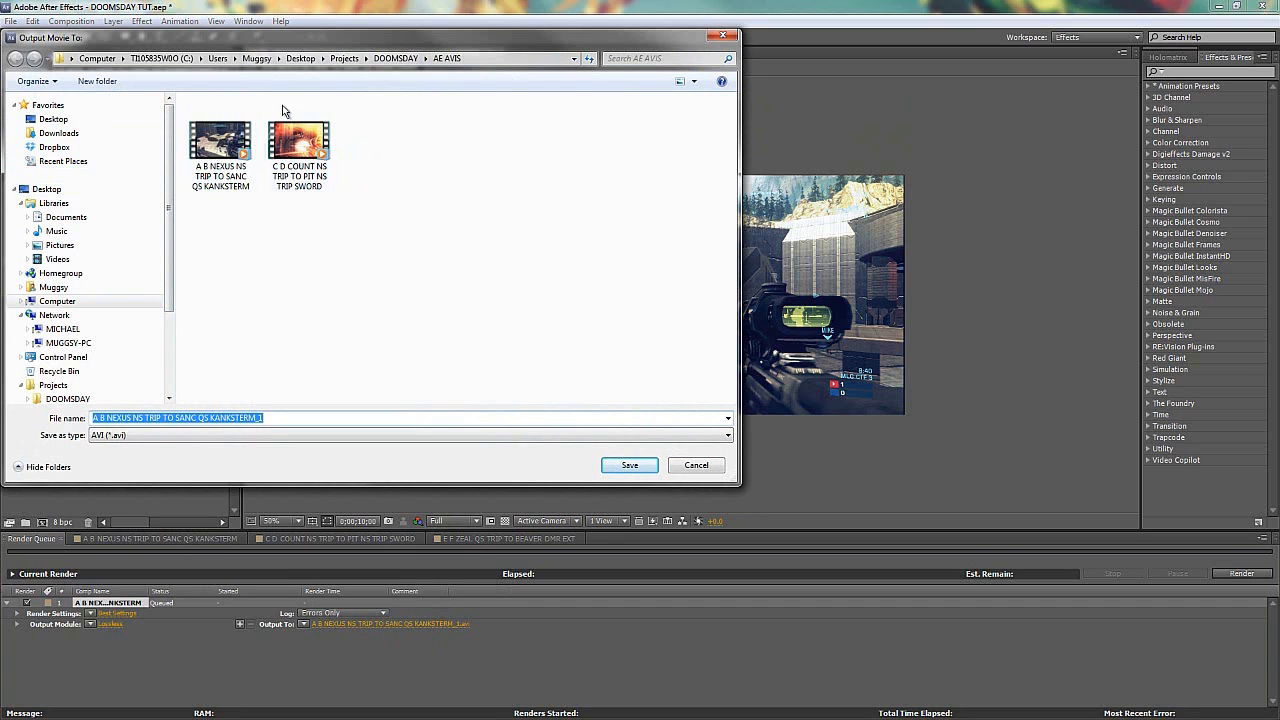
left_click(722, 37)
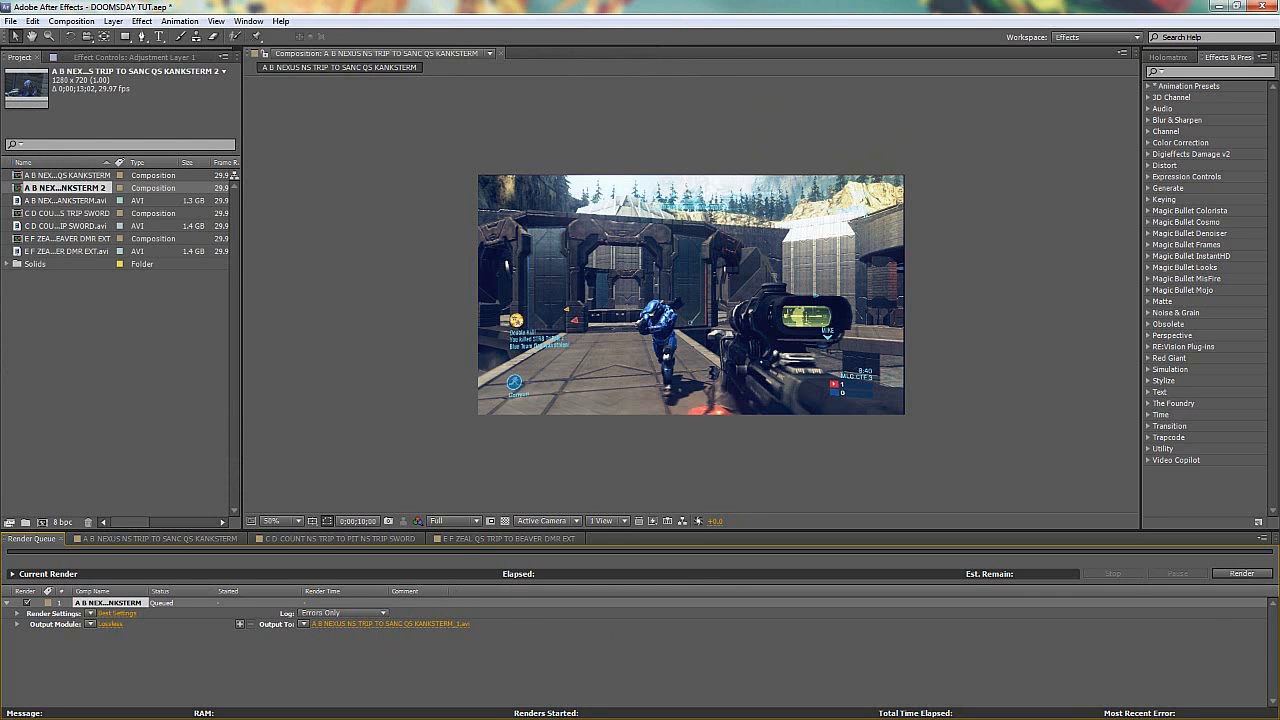
- Switch to Vegas Pro and open the AE AVIS folder inside Projects > DOOMSDAY in the file explorer
key("alt+Tab")
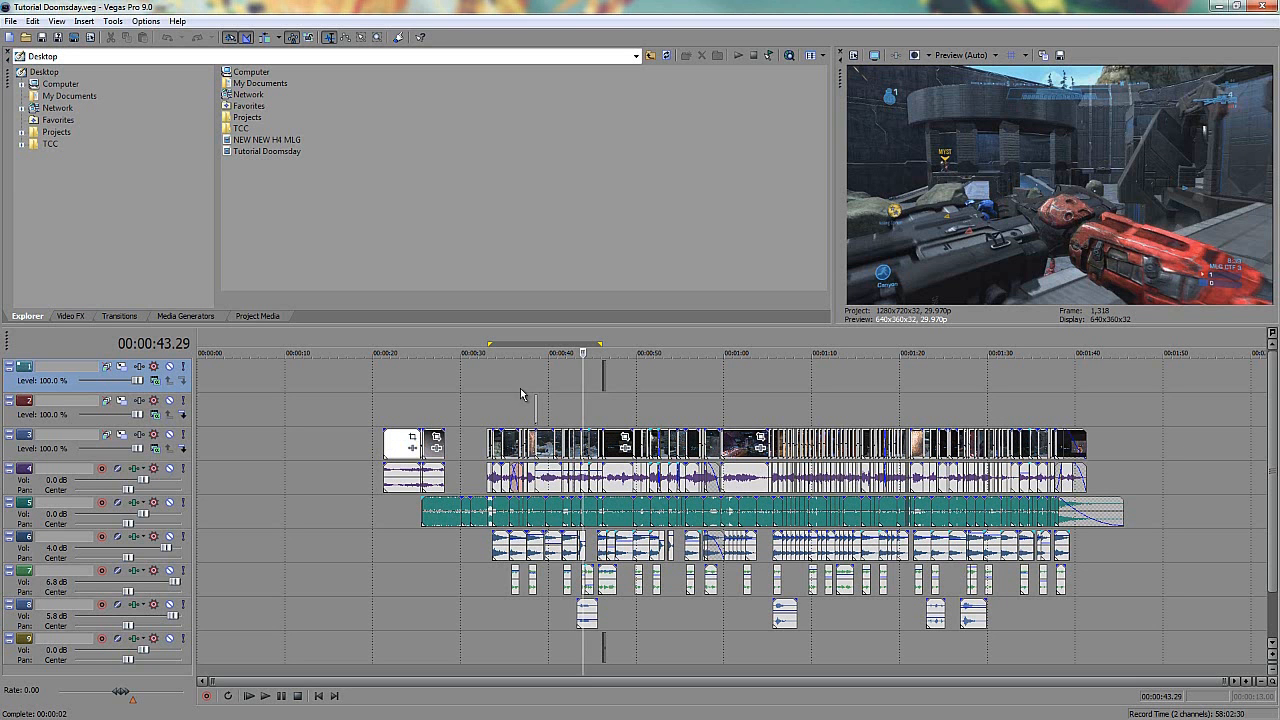
left_click(484, 411)
scroll(484, 411, "up", 4)
scroll(484, 413, "up", 4)
left_click(56, 131)
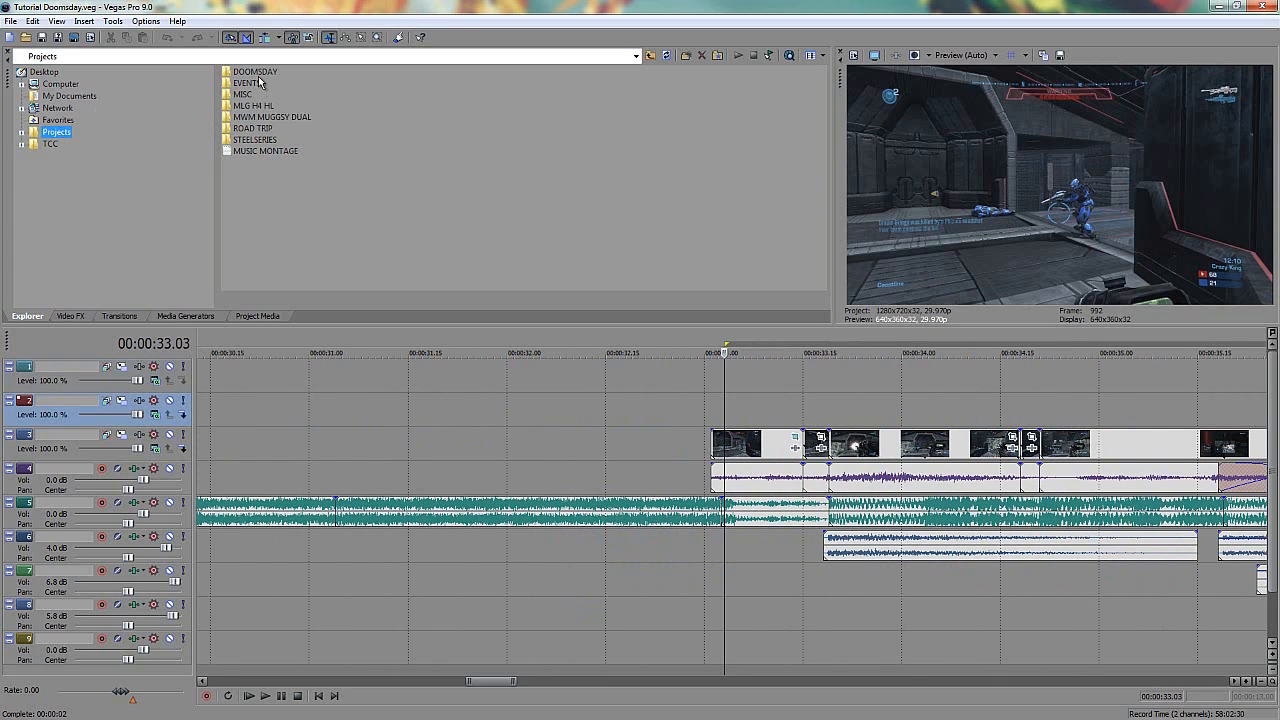
double_click(258, 75)
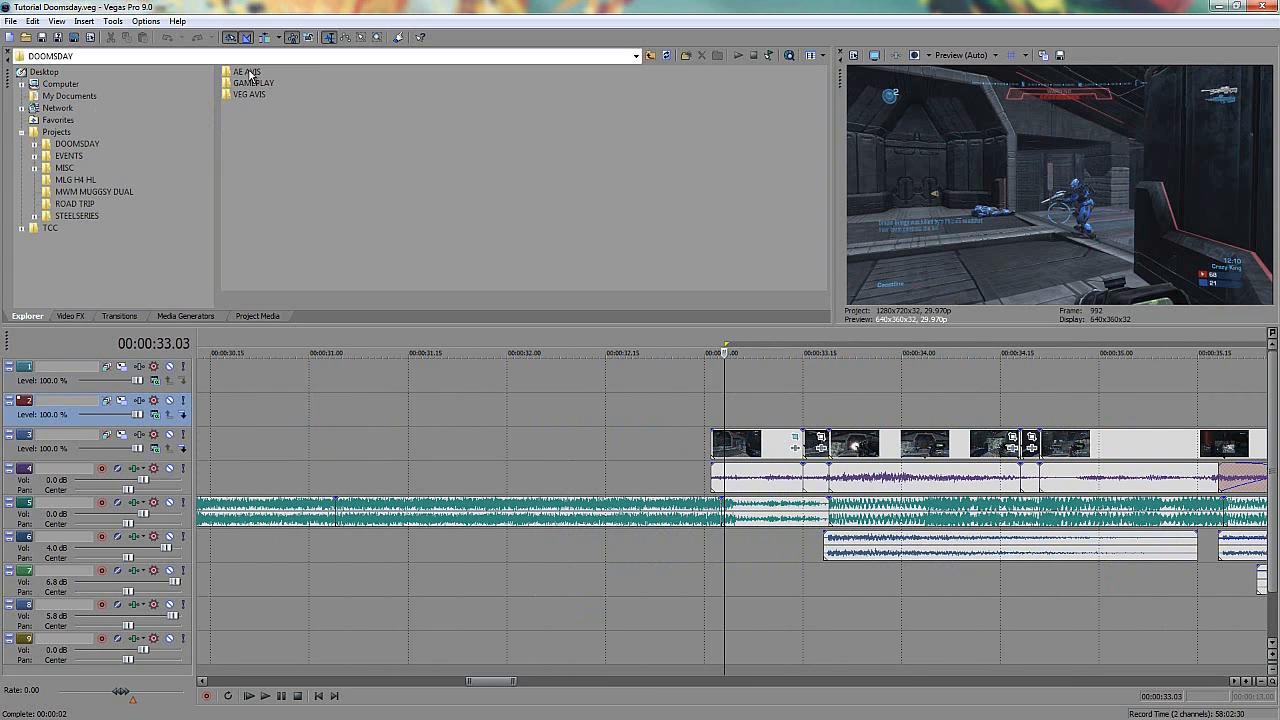
double_click(250, 73)
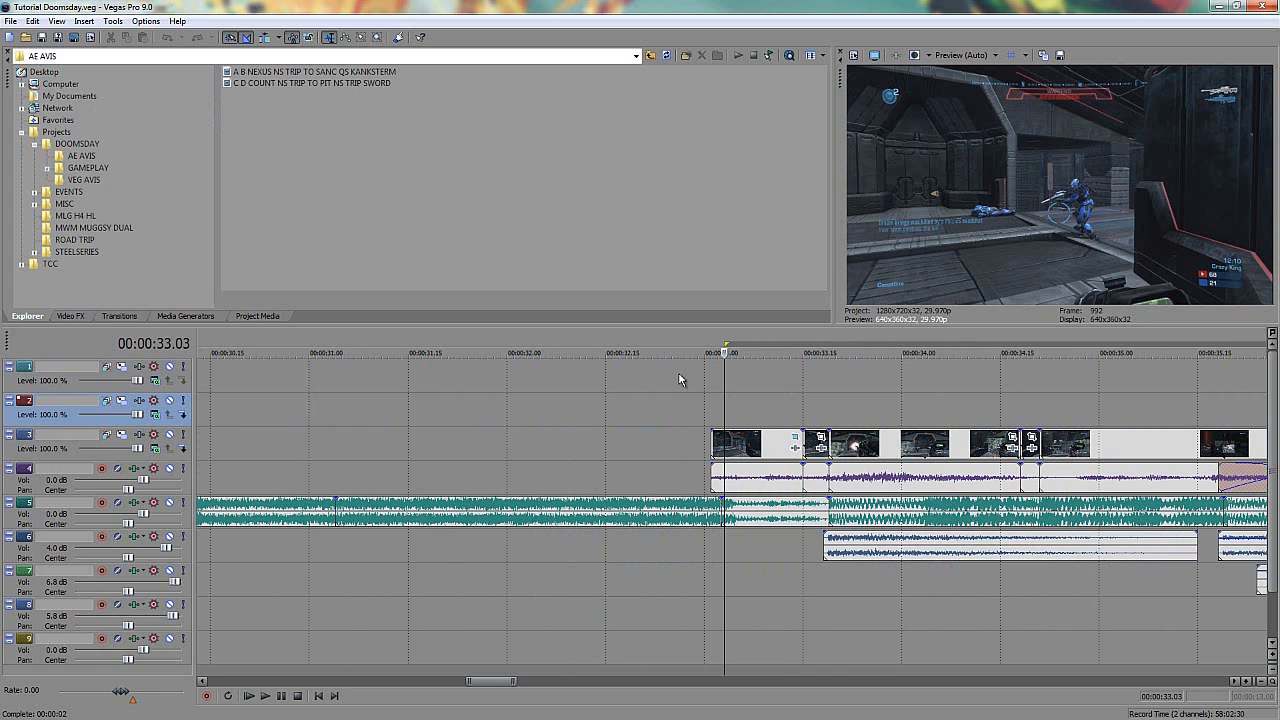
- Delete the original gameplay video clips on track 3 from 00:00:33.03 to about 00:00:46, keeping their audio
left_click(711, 408)
scroll(706, 409, "down", 5)
middle_click(881, 364)
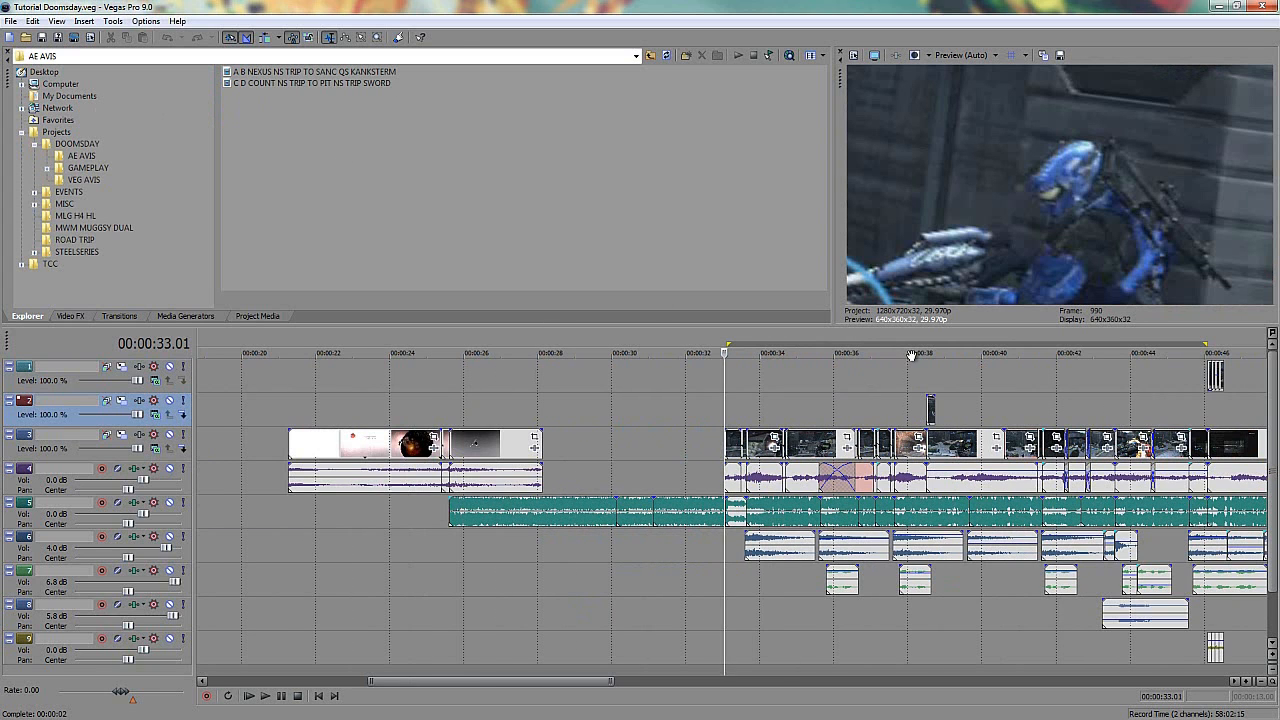
left_click_drag(533, 428, 536, 433)
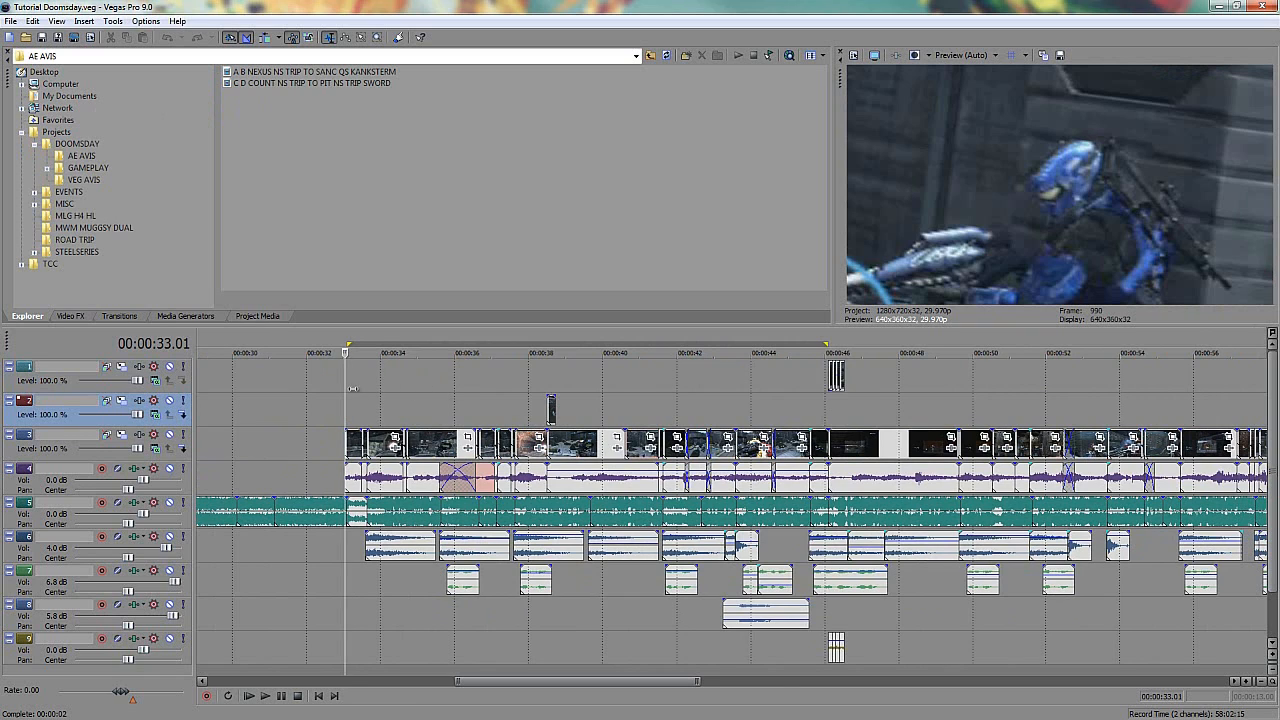
left_click(338, 438)
left_click(347, 436)
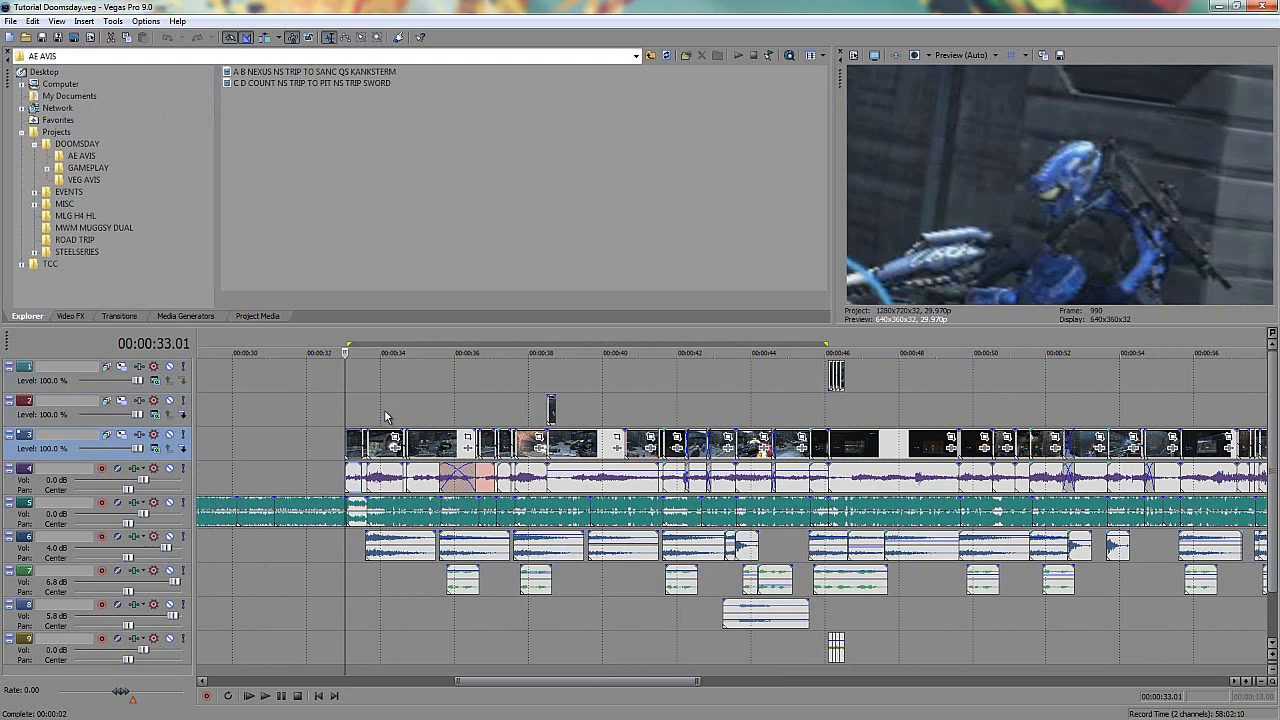
left_click(337, 390)
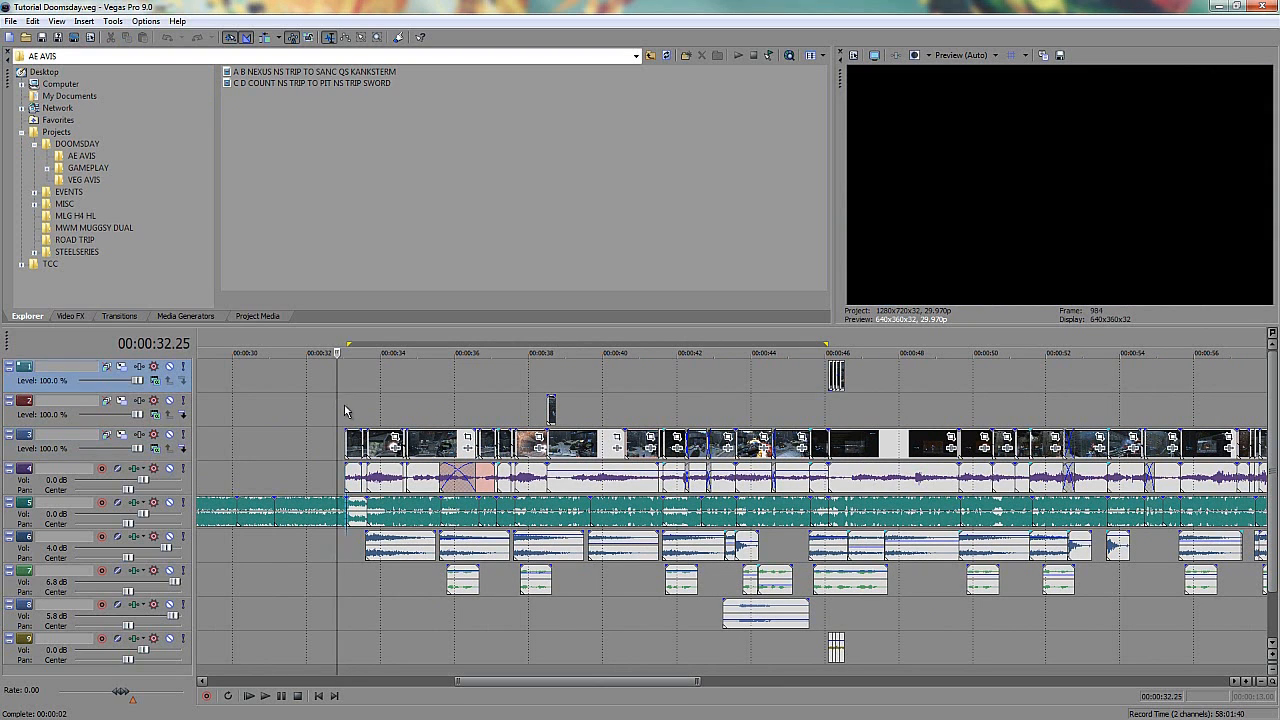
left_click(344, 410)
left_click_drag(643, 411, 828, 446)
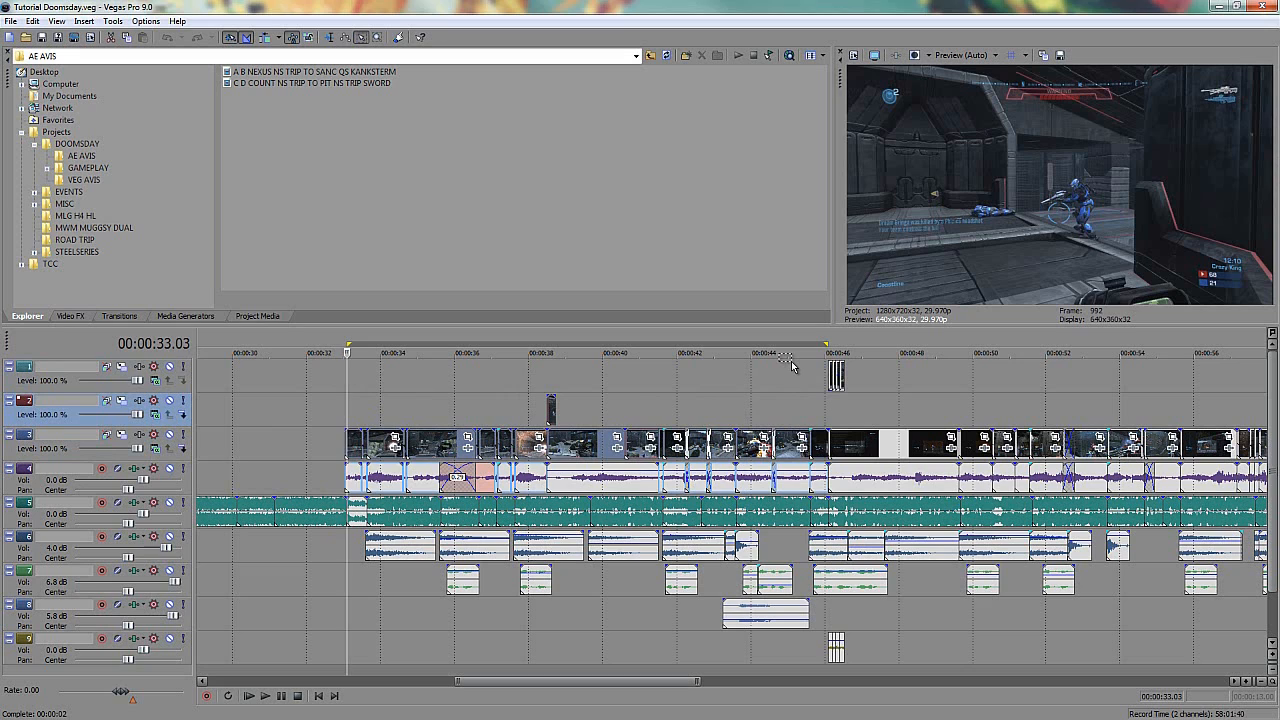
key("Delete")
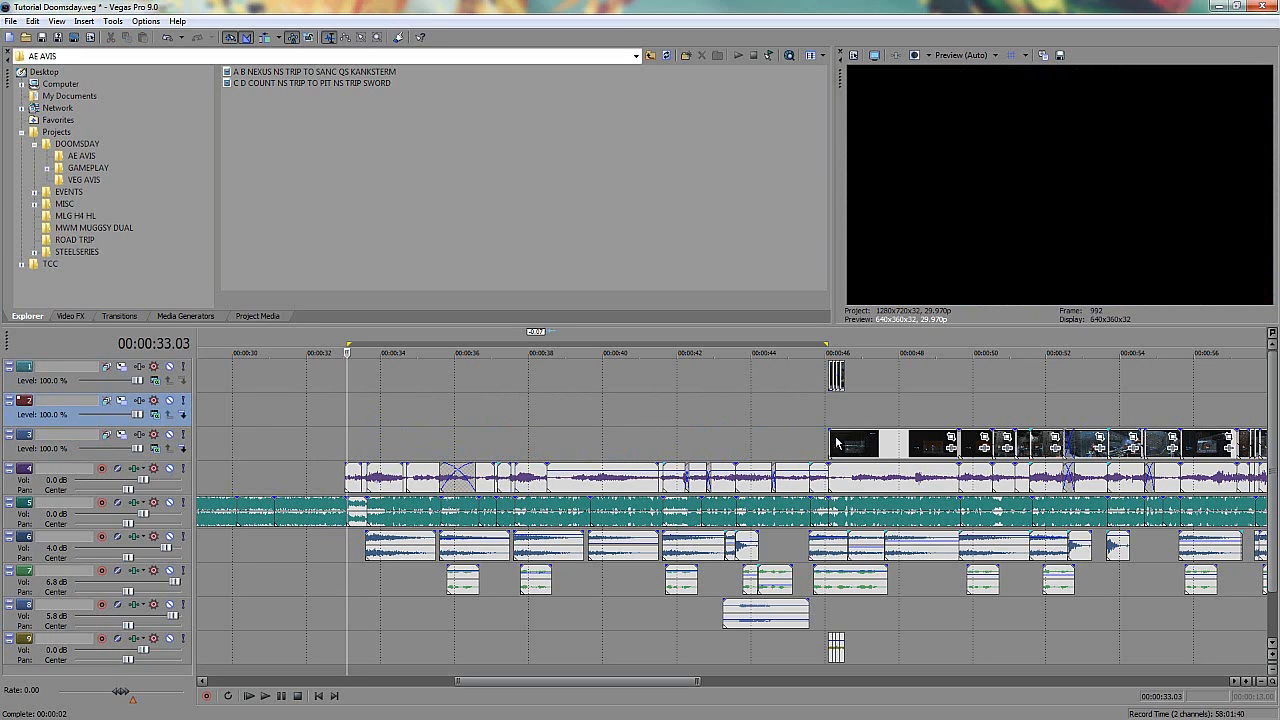
- Place the A B NEXUS and C D COUNT renders on track 3 at 00:00:33.03 and 00:00:46.03, and extend the loop region across both
left_click_drag(306, 73, 357, 457)
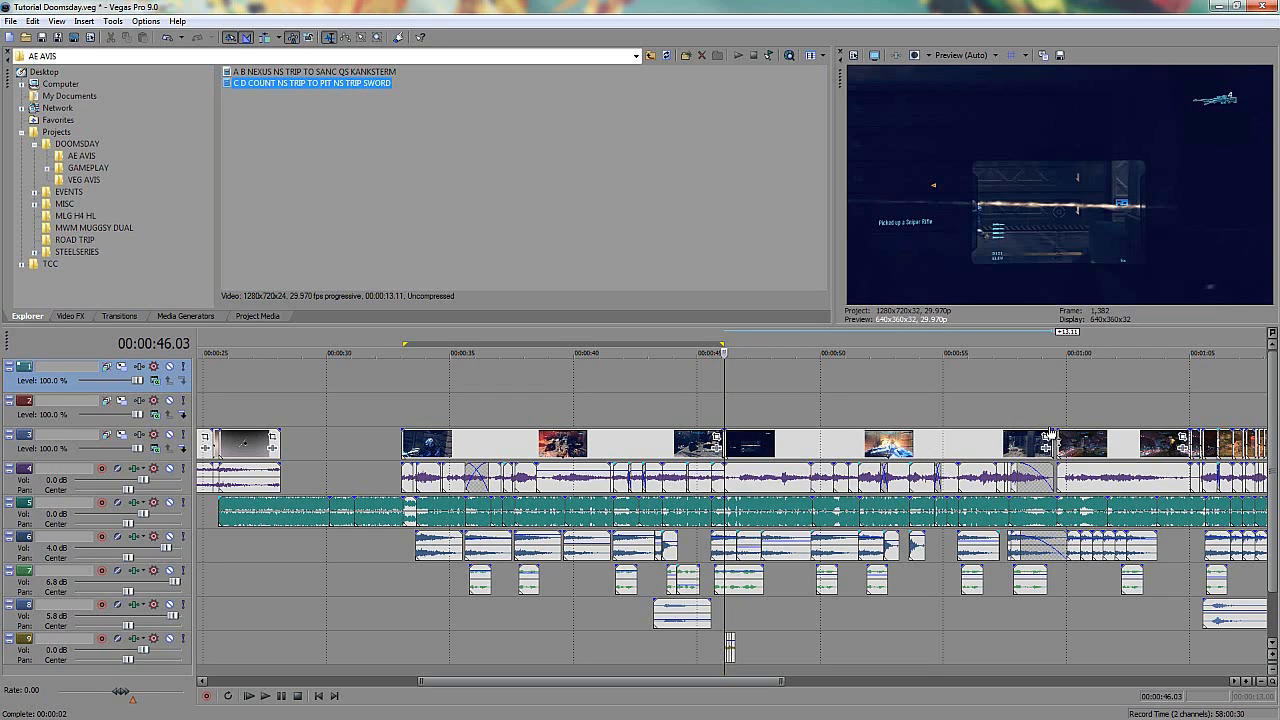
left_click_drag(1050, 433, 1020, 444)
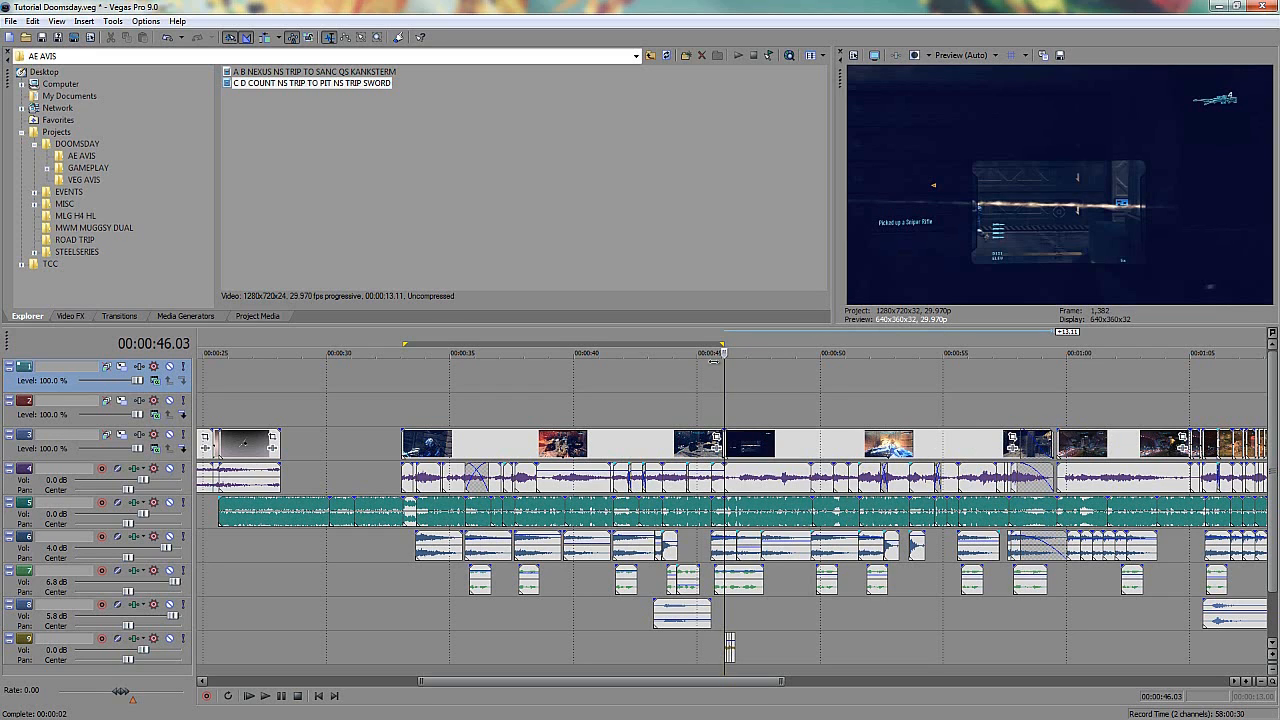
mouse_move(723, 345)
left_mouse_down()
mouse_move(1050, 408)
mouse_move(1038, 403)
left_mouse_up()
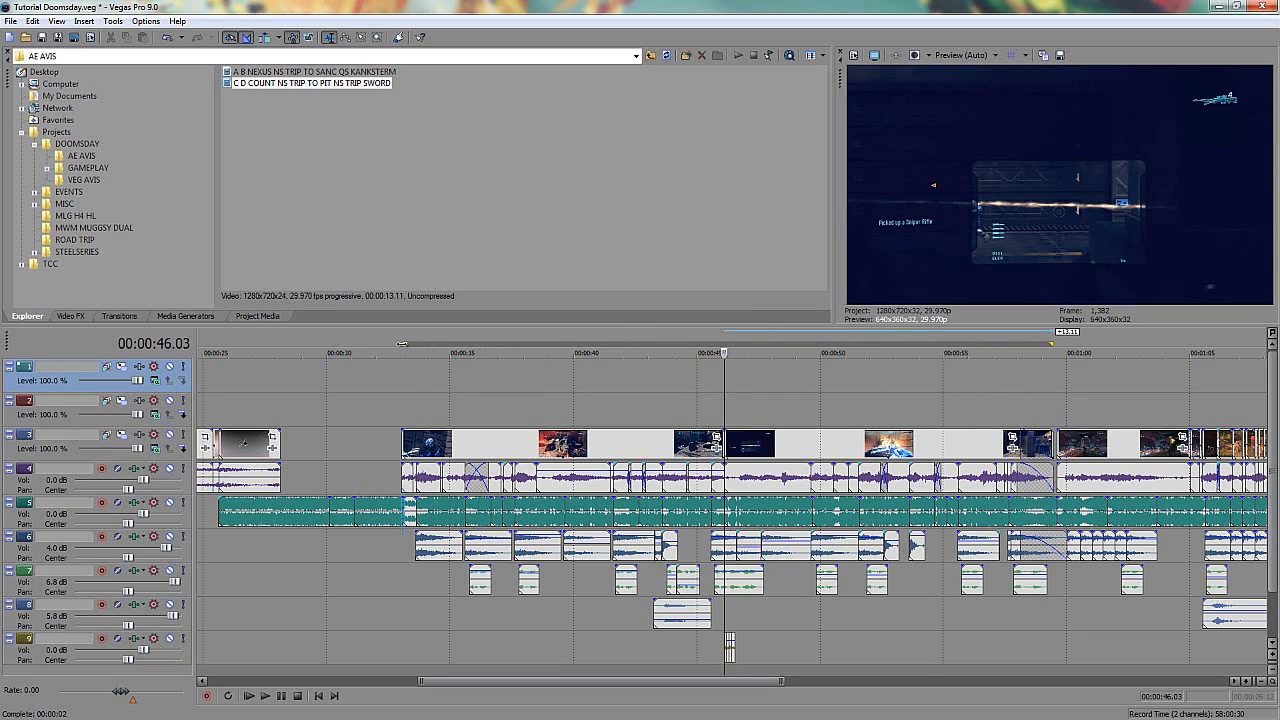
key("space")
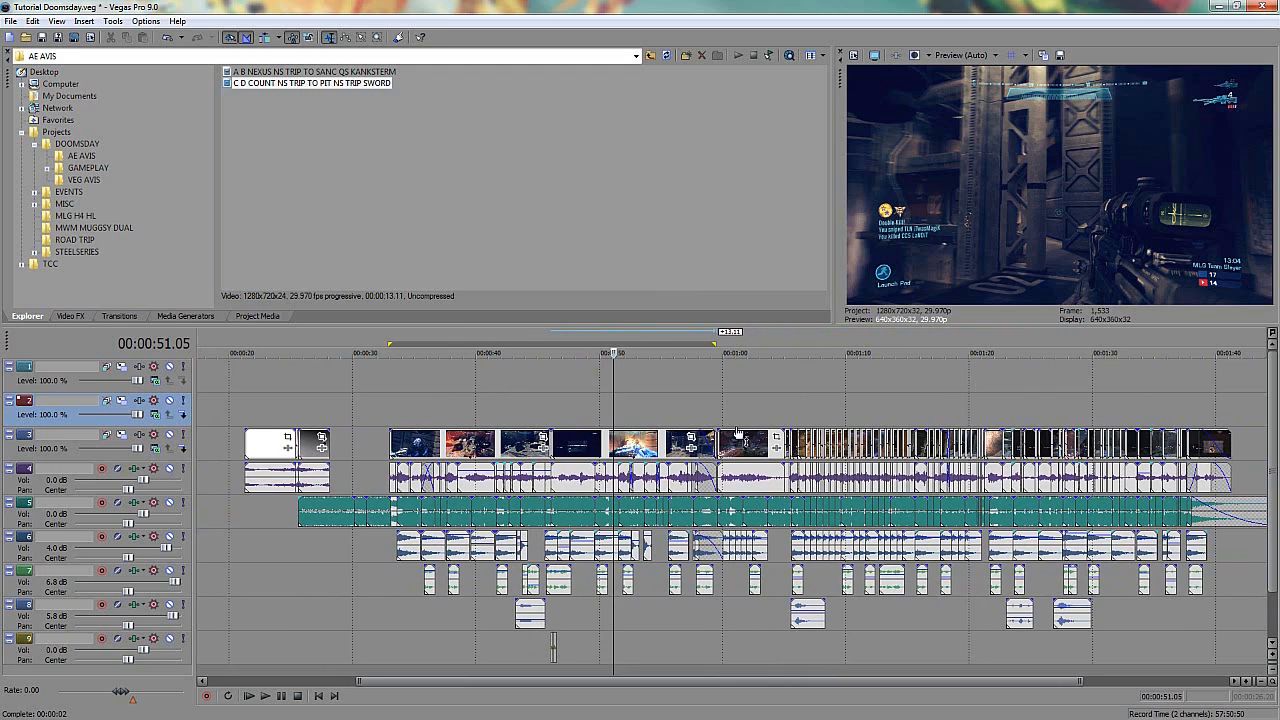